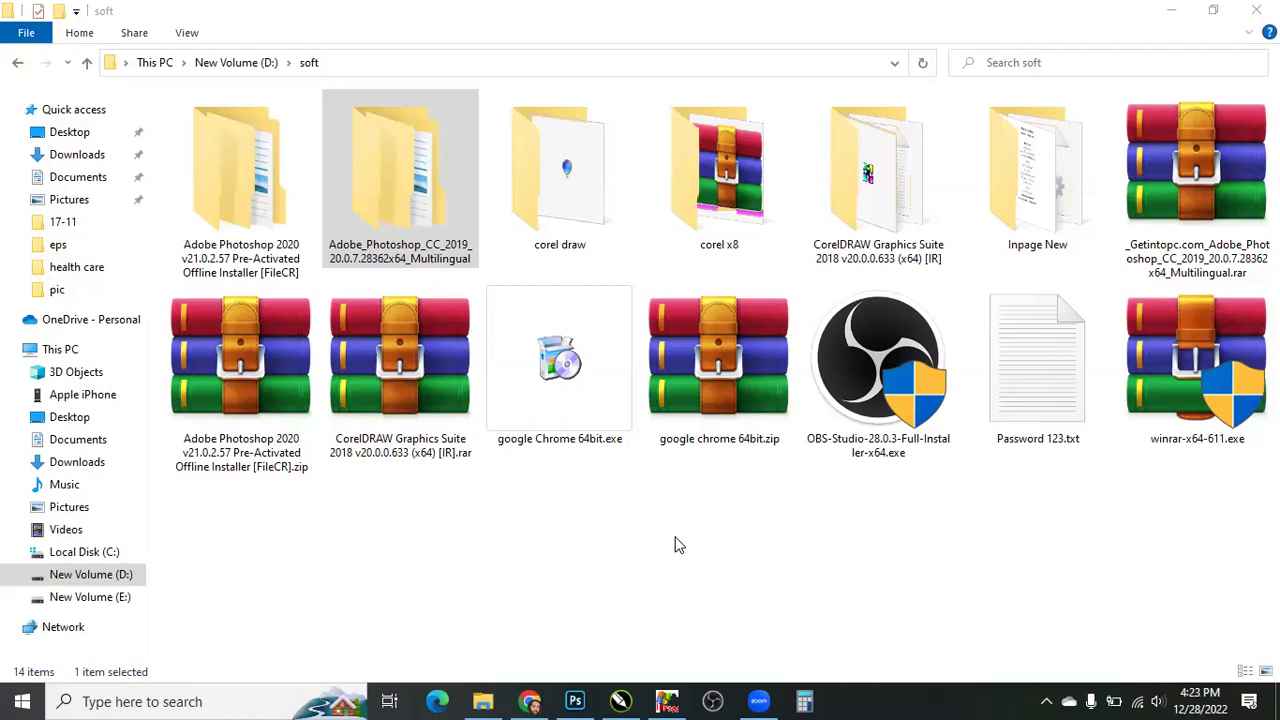
right_click(674, 544)
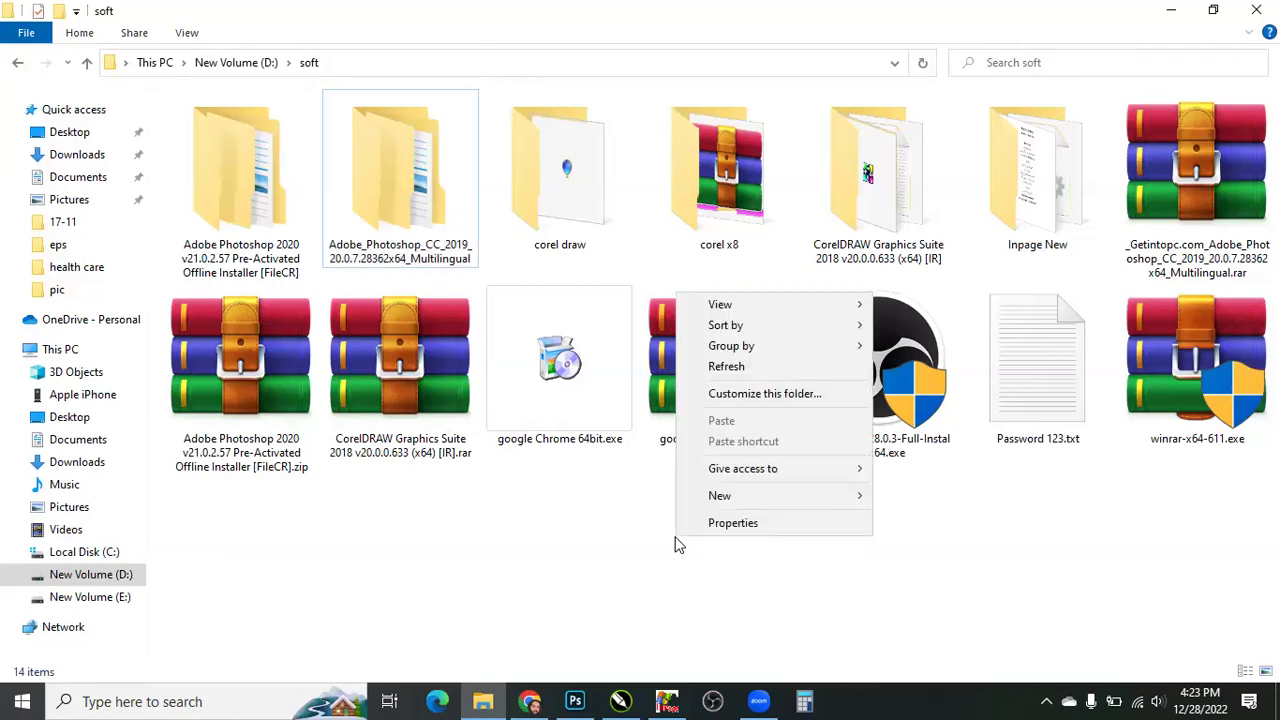
click(675, 540)
right_click(675, 545)
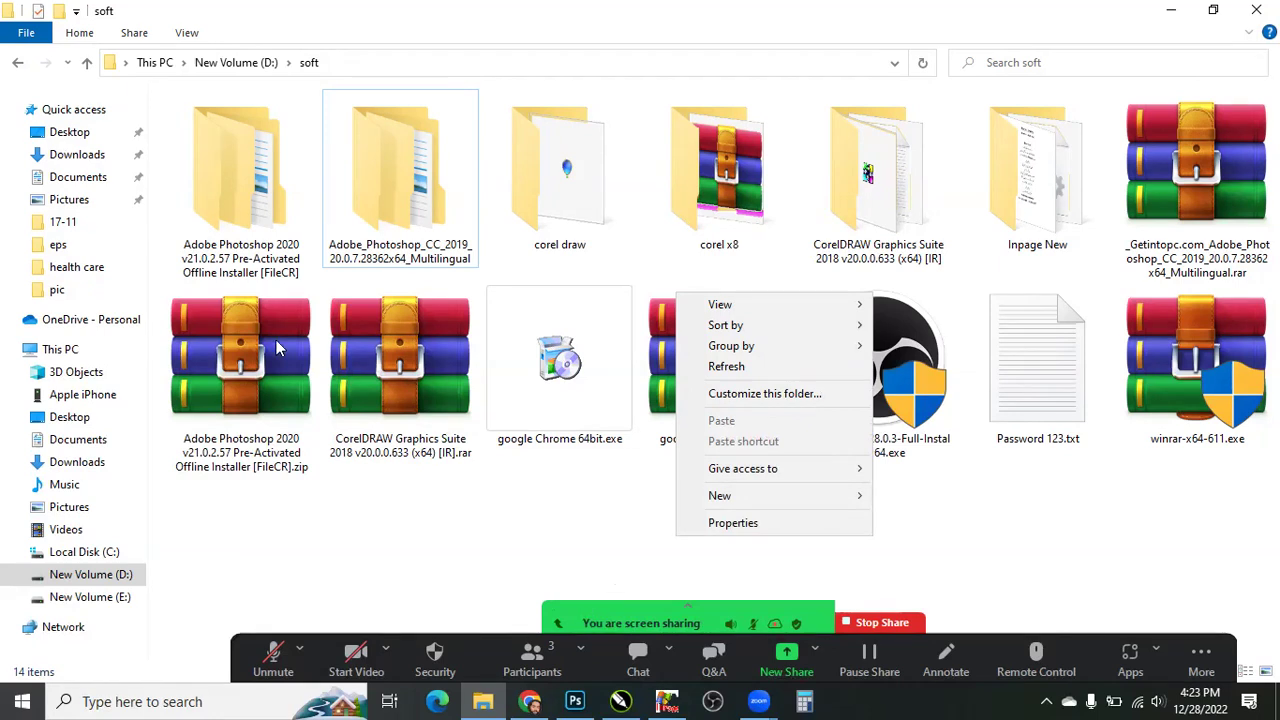
- Look at the extraction options available for the Adobe Photoshop 2020 zip archive in the soft folder
right_click(267, 385)
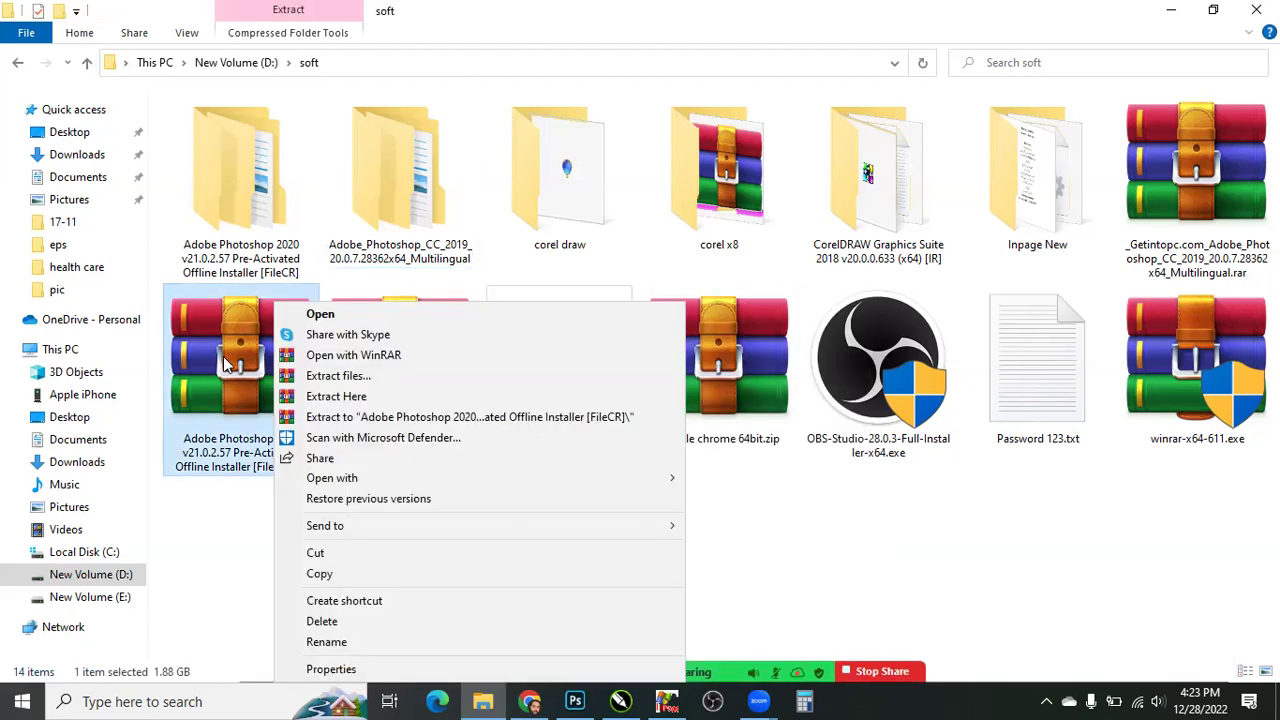
key(Escape)
right_click(293, 403)
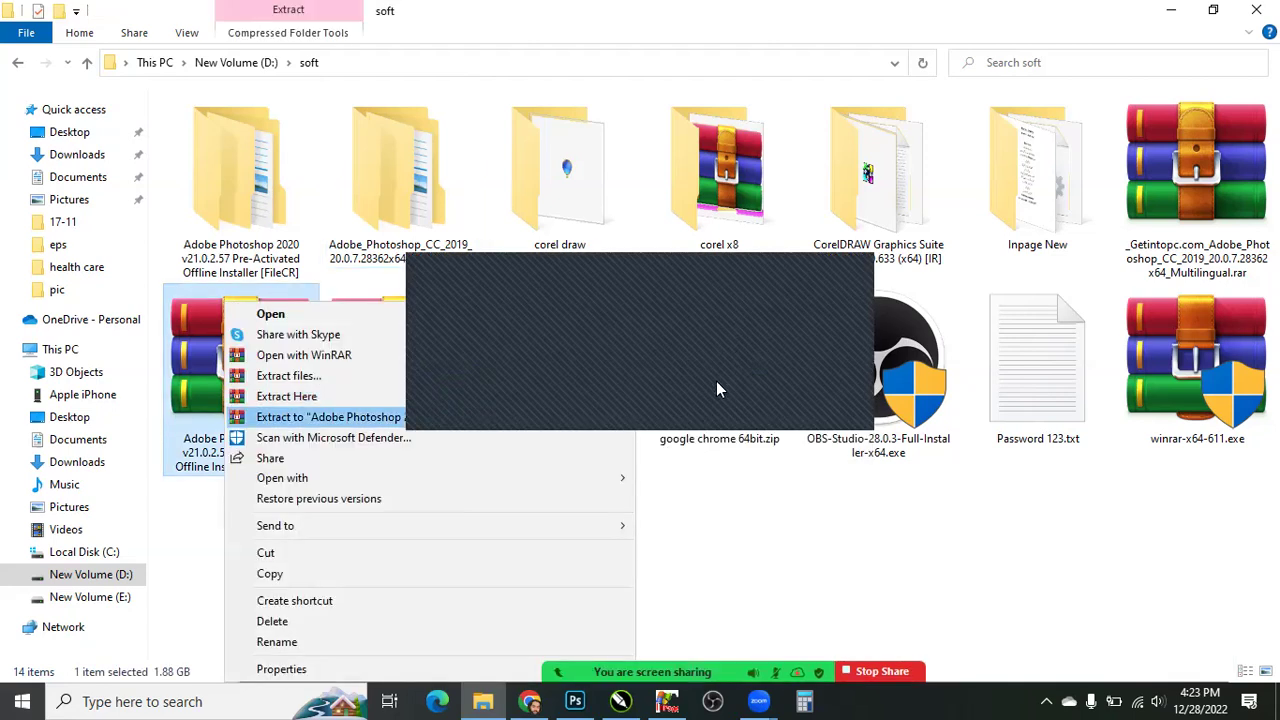
click(300, 414)
right_click(295, 368)
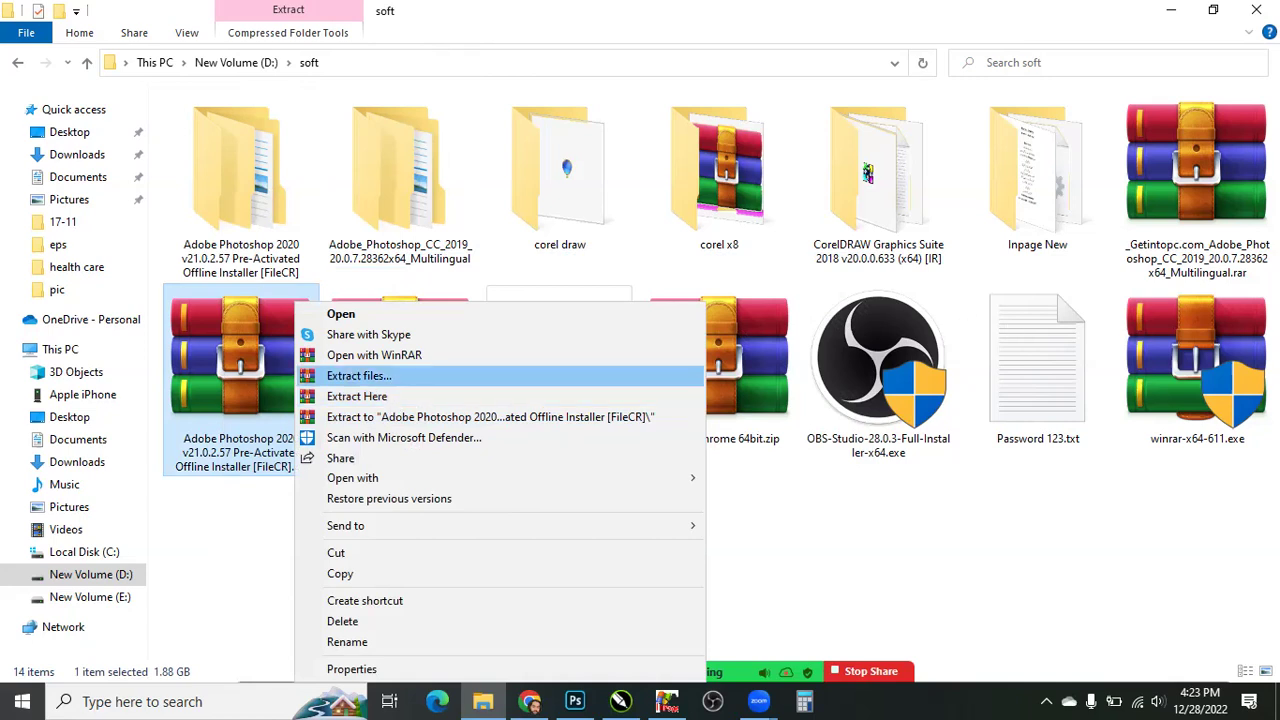
- Point out the WinRAR installer winrar-x64-611.exe by selecting it in the soft folder
click(1241, 376)
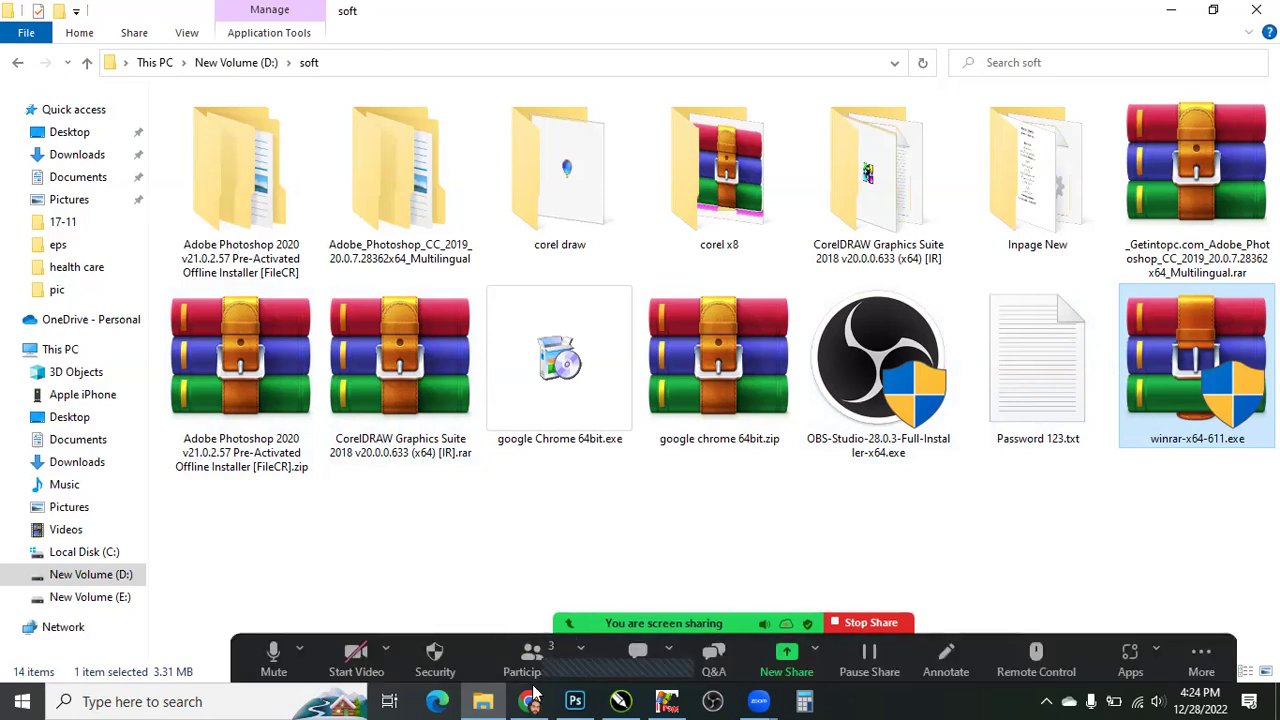
click(550, 616)
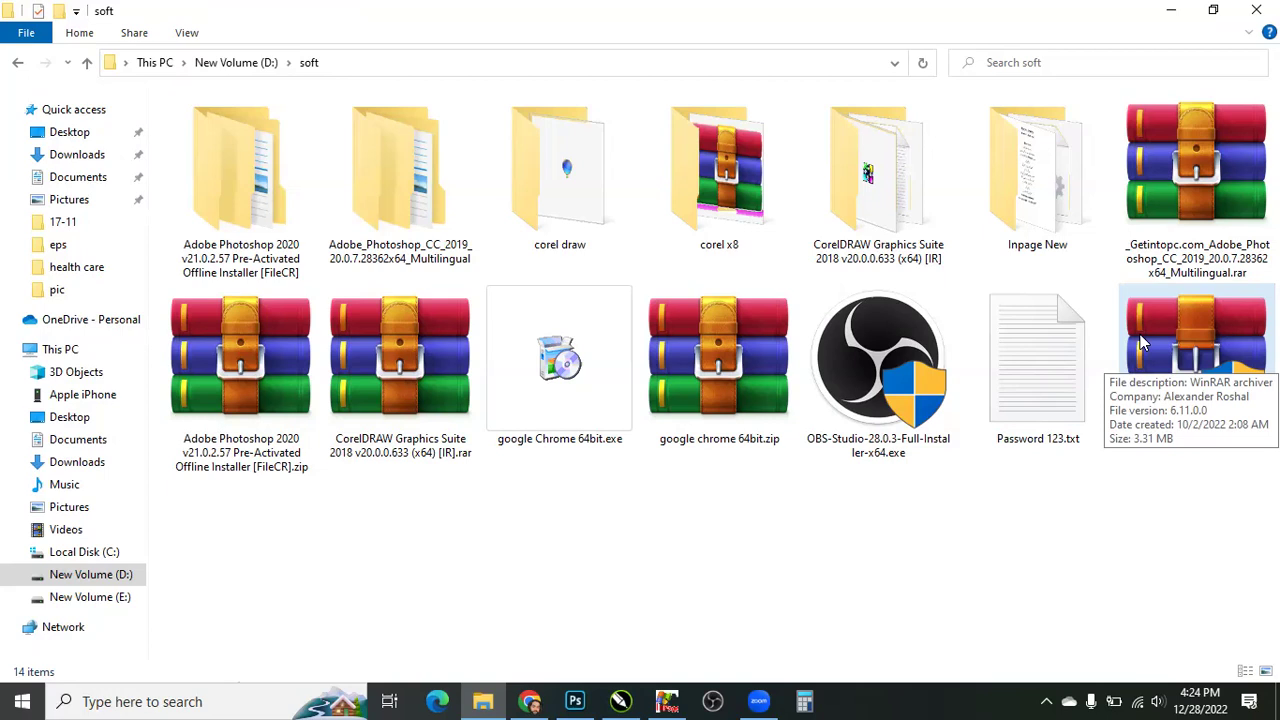
click(1141, 343)
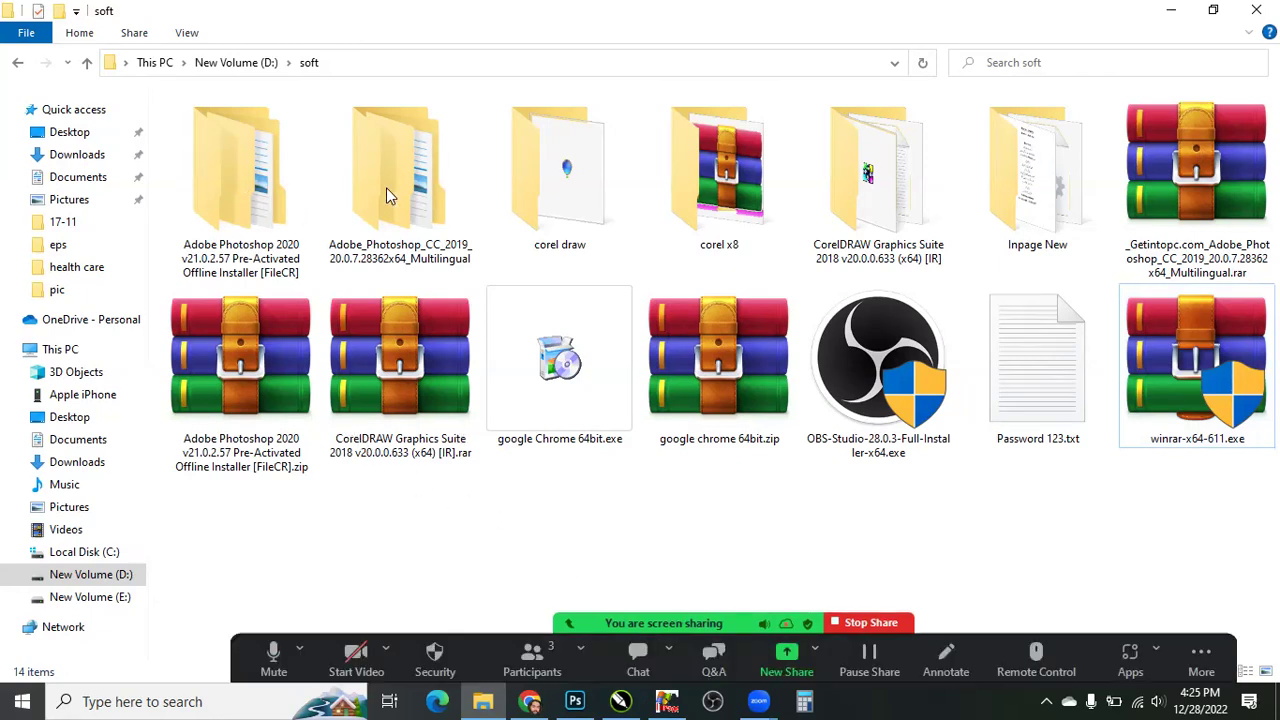
- Look into the CorelDRAW Graphics Suite 2018 folder briefly and return to the soft folder
click(226, 240)
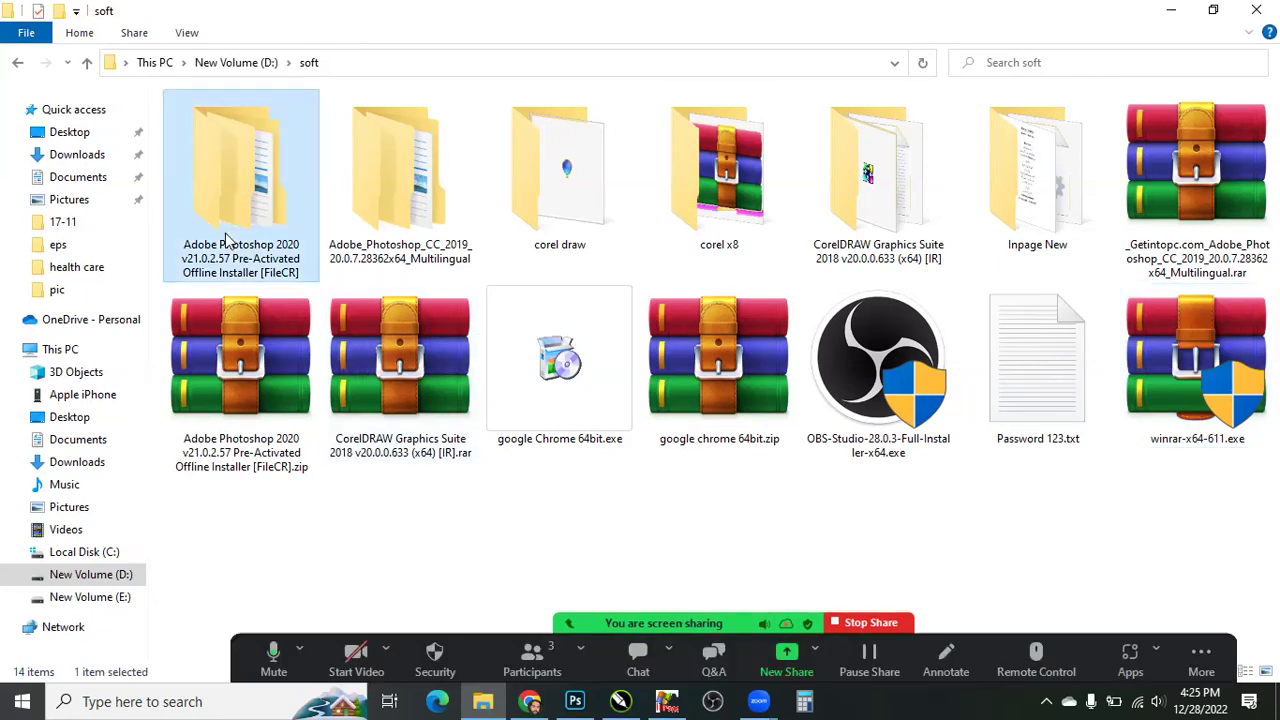
key(Right)
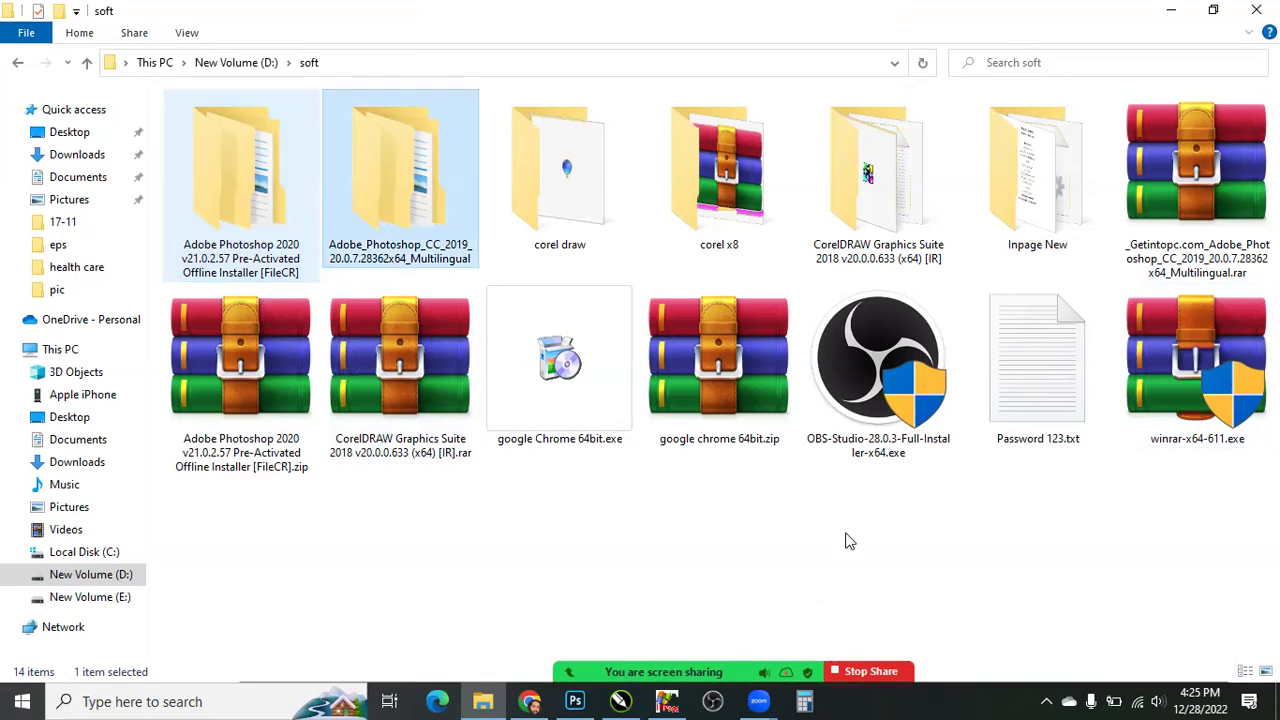
key(Left)
key(i)
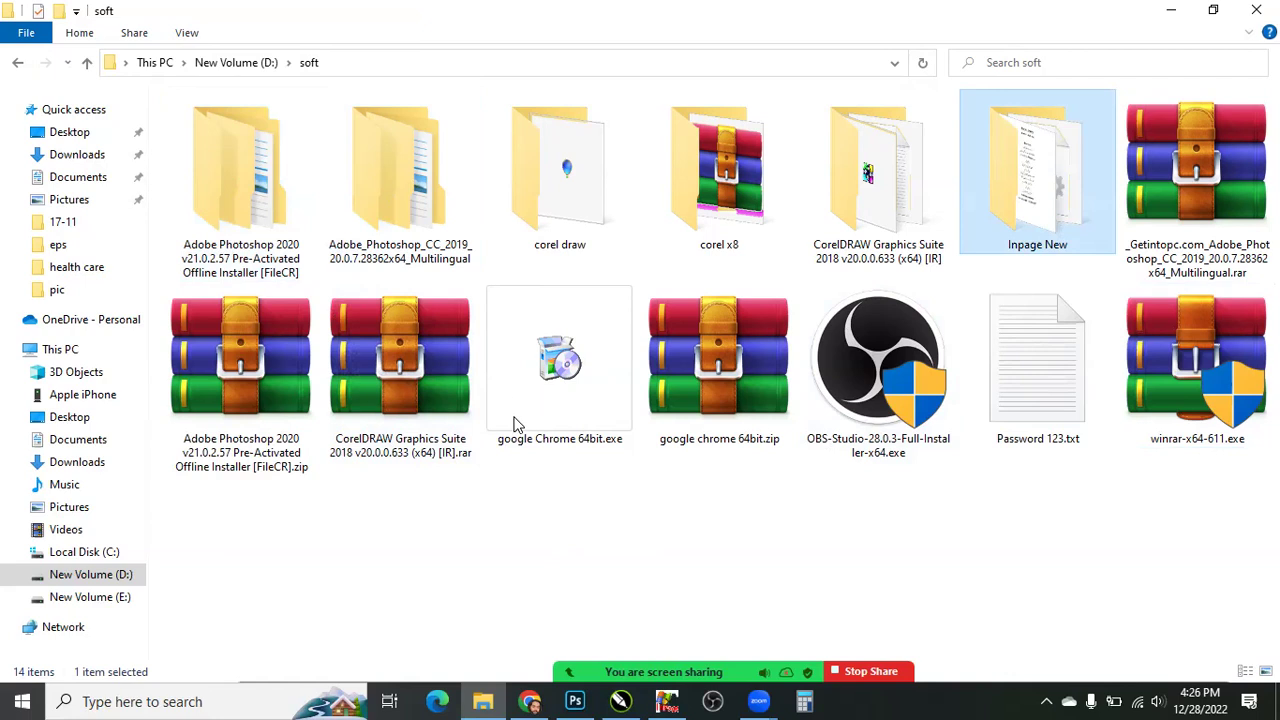
key(Left)
key(Return)
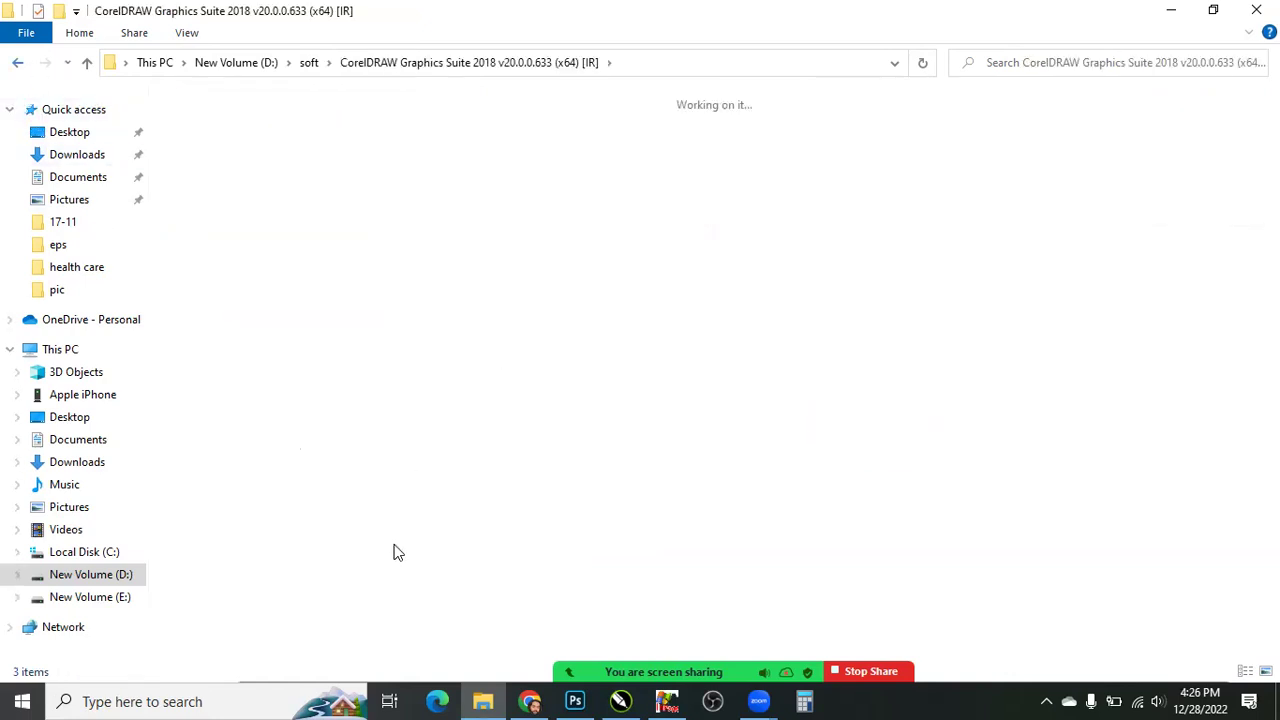
key(alt+Left)
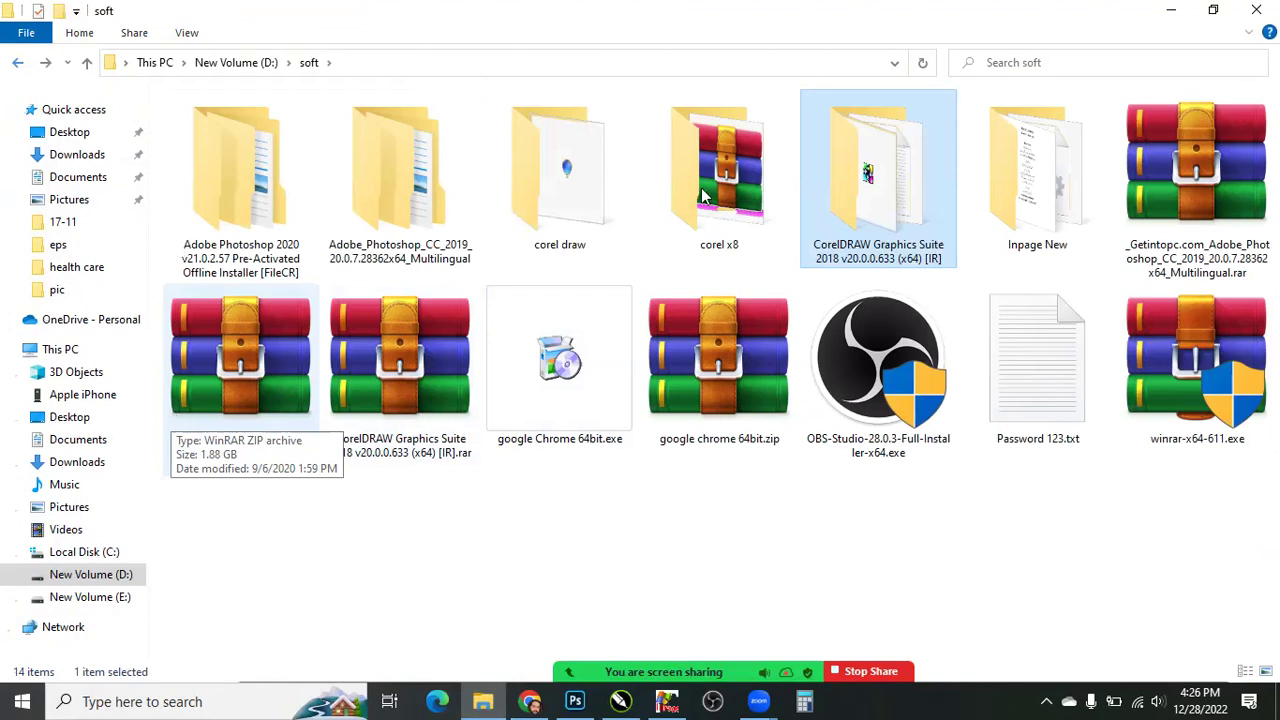
click(244, 145)
click(849, 191)
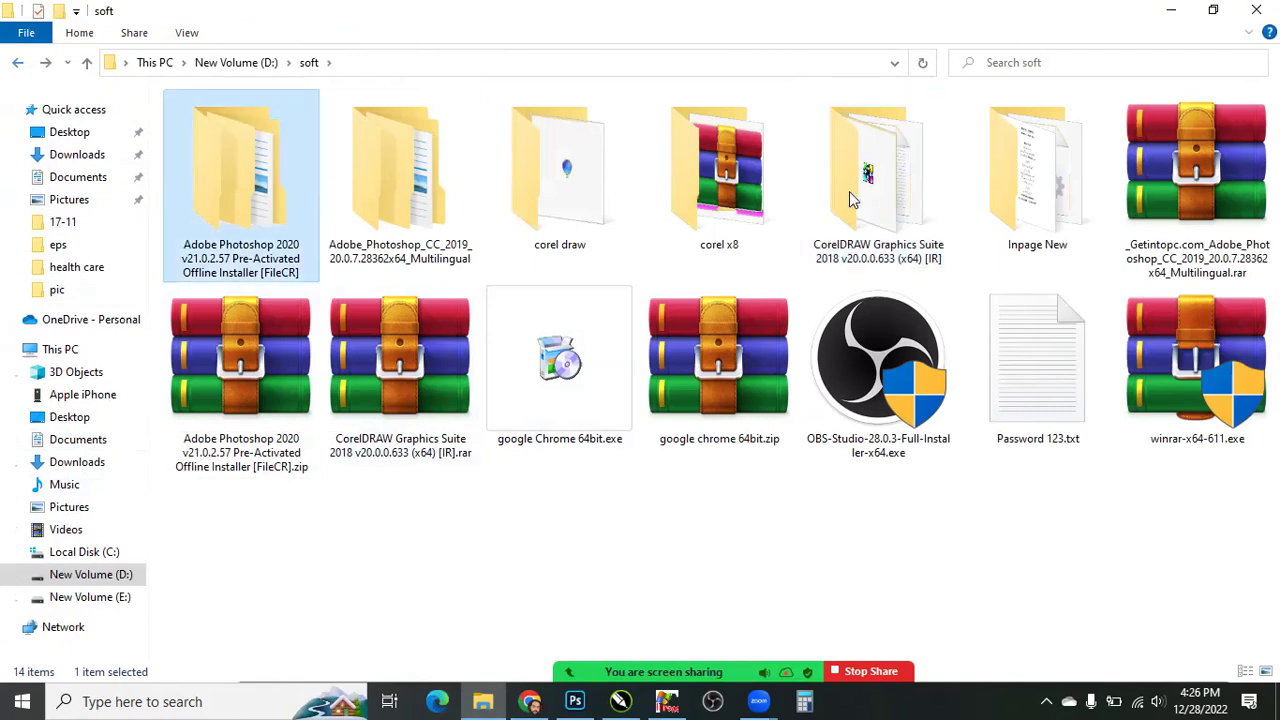
key(Right)
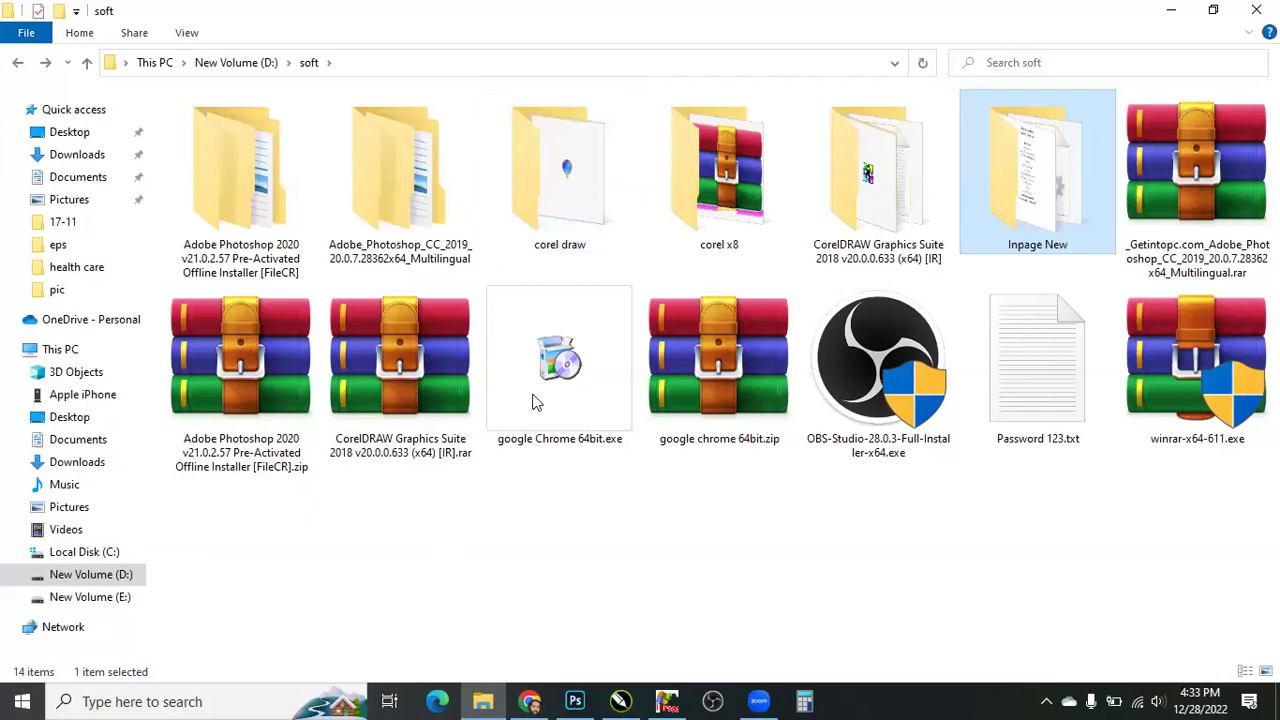
right_click(481, 281)
key(Up)
key(Return)
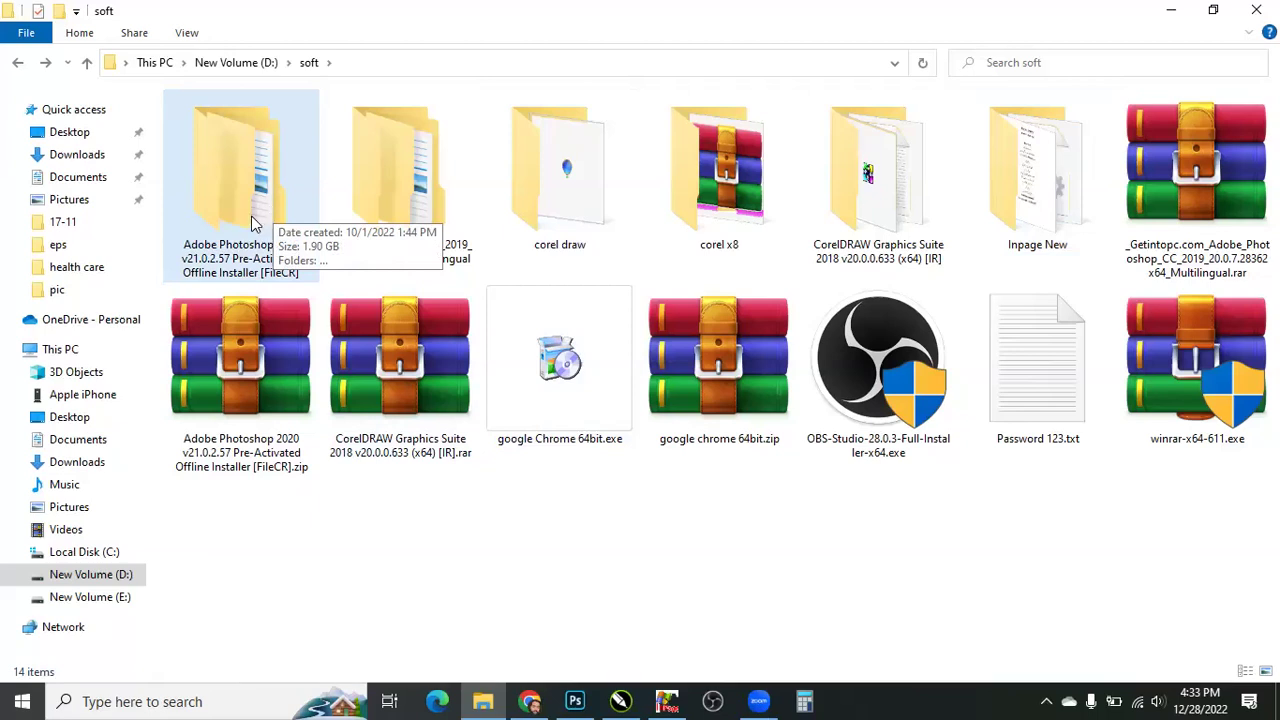
- Open the Adobe Photoshop 2020 installer folder and display its contents as extra large icons
click(225, 131)
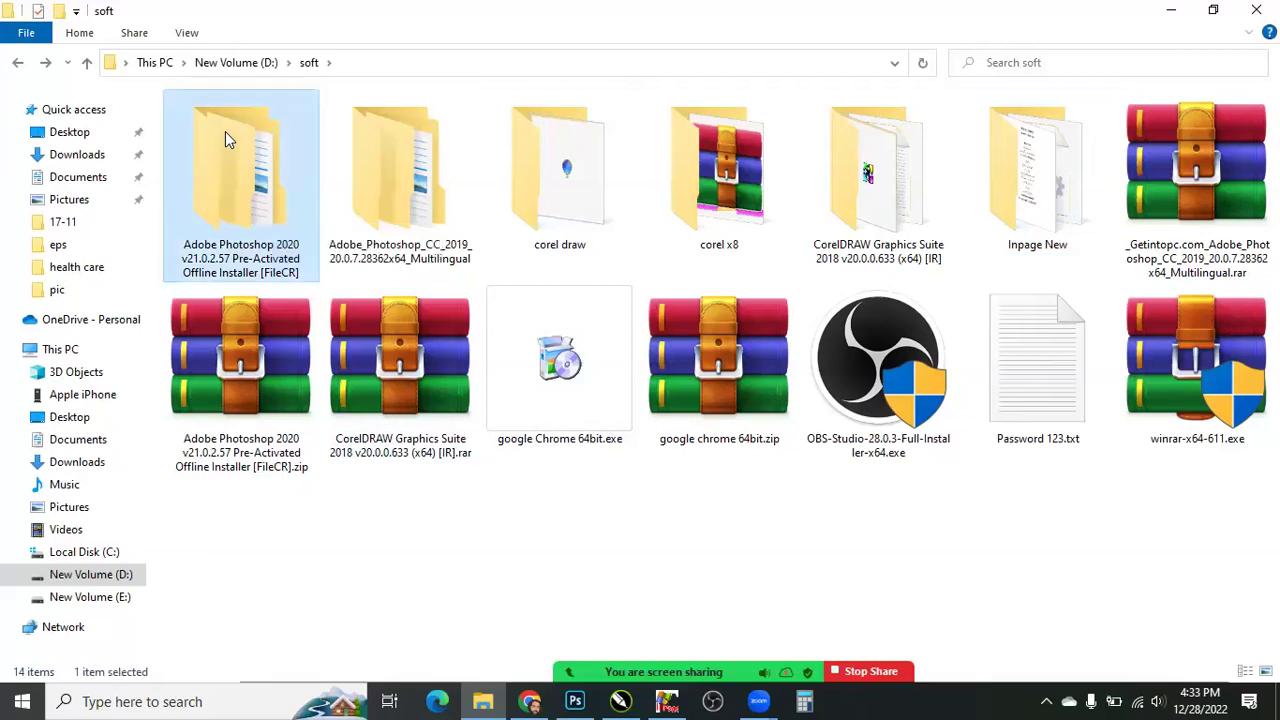
key(Return)
right_click(416, 317)
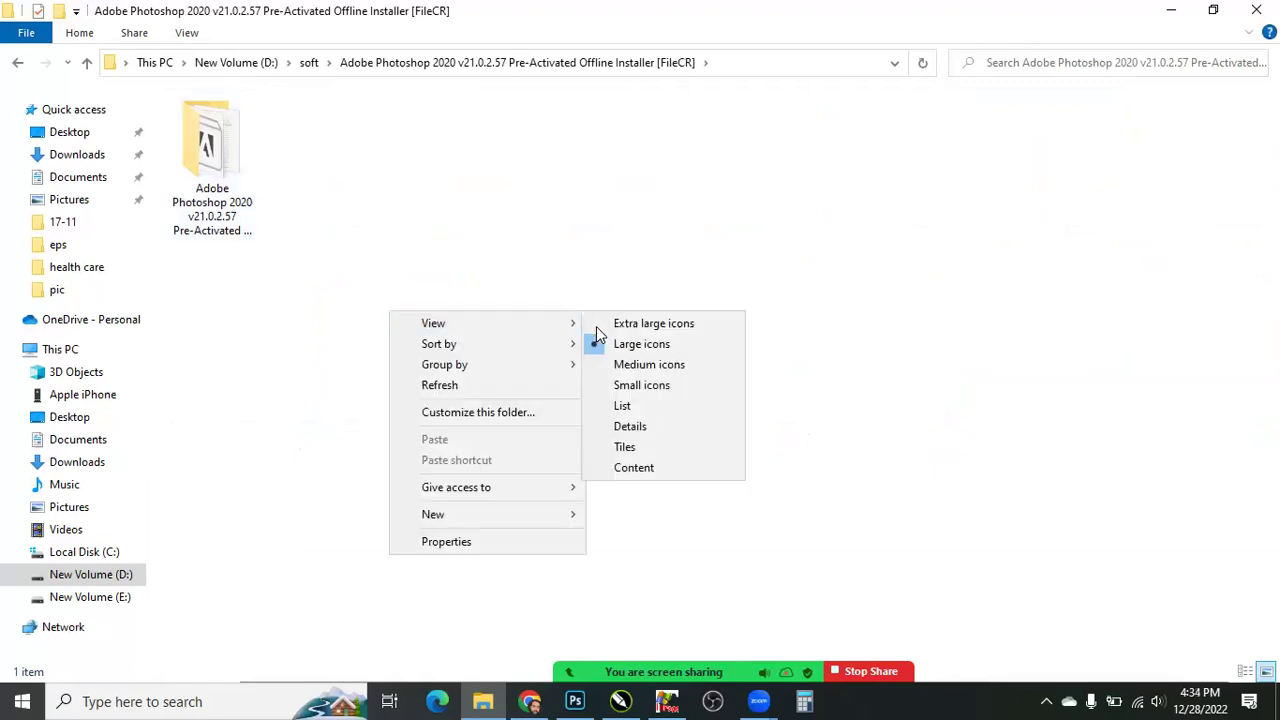
click(596, 326)
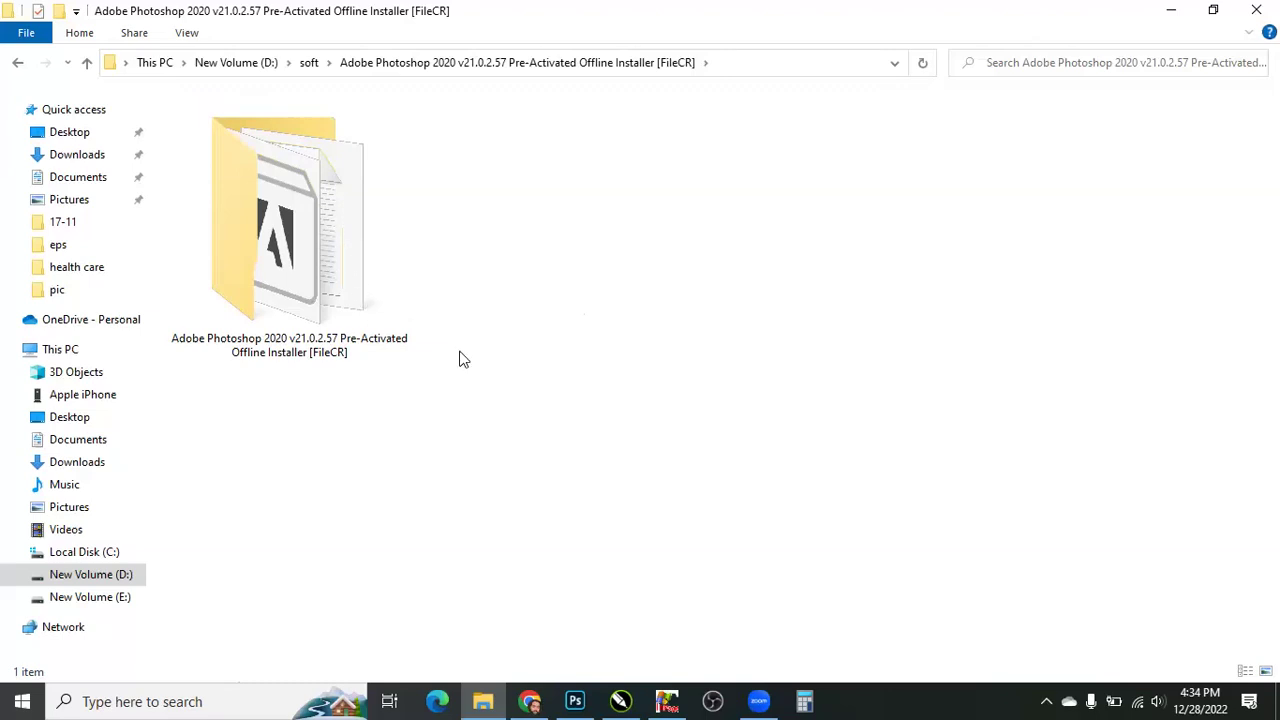
- Examine the nested Adobe Photoshop 2020 folder containing Set-up.exe and return to the soft folder
key(Down)
key(Return)
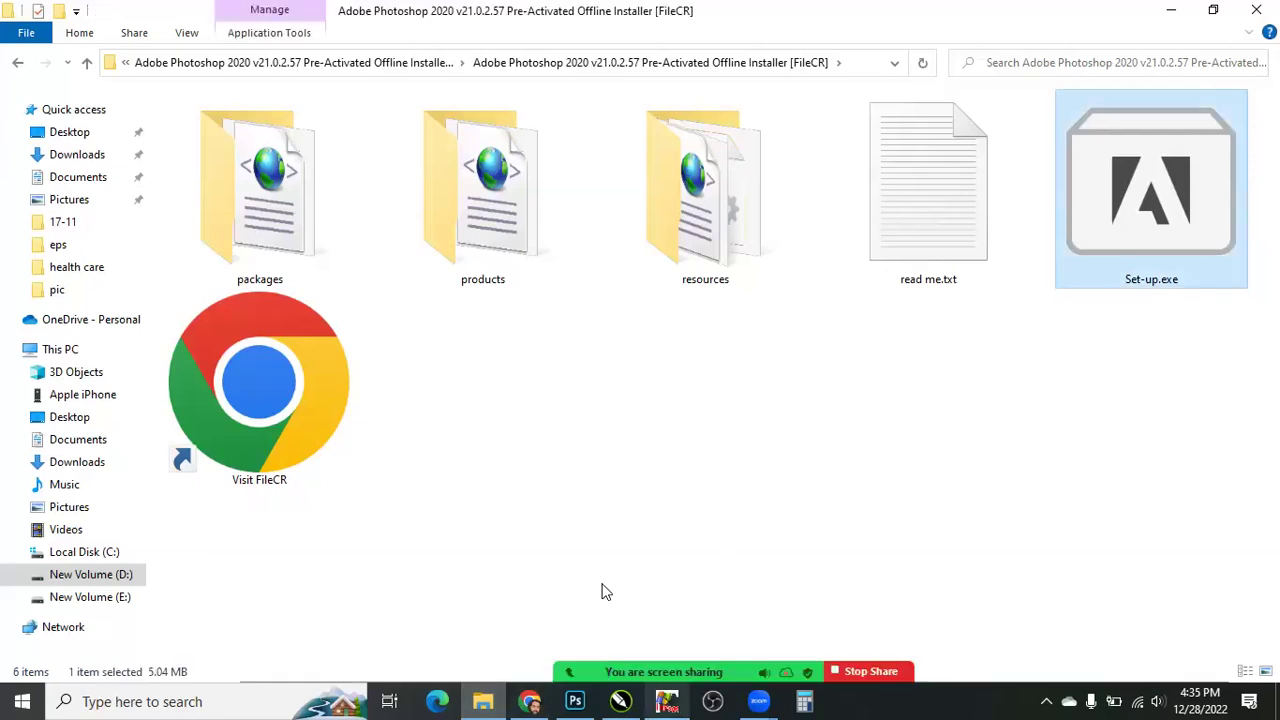
click(760, 466)
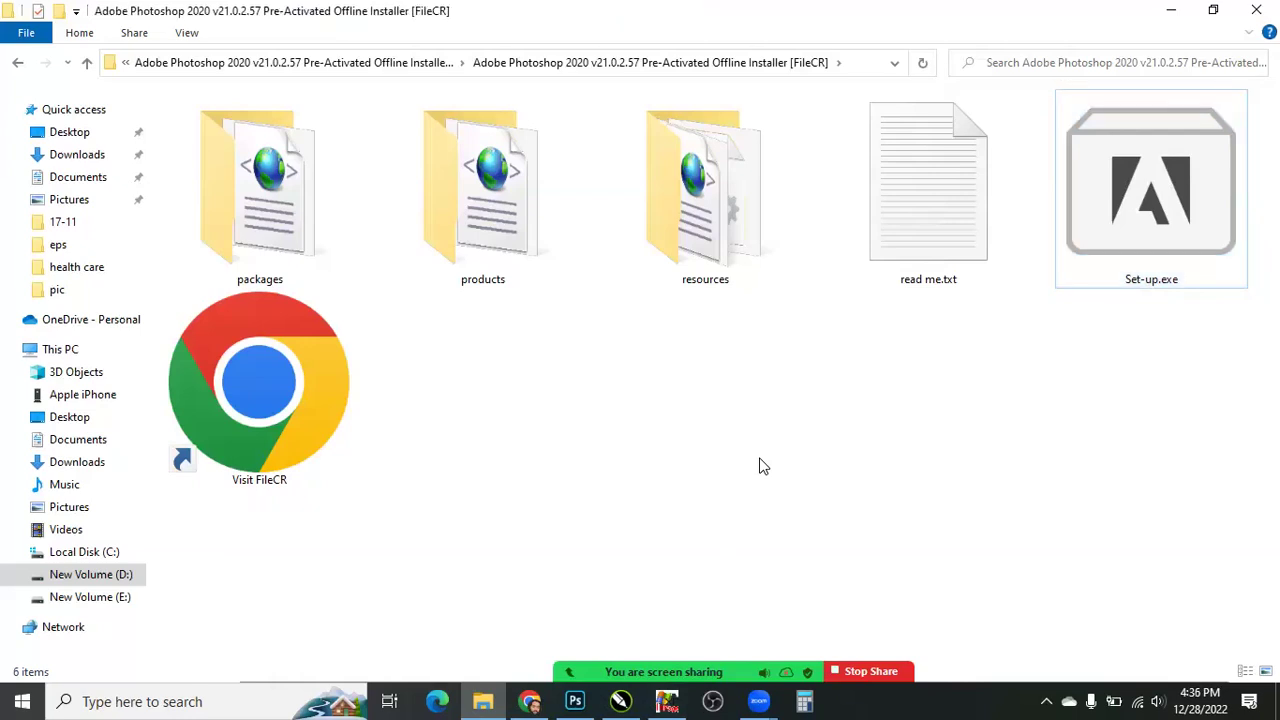
key(alt+Up)
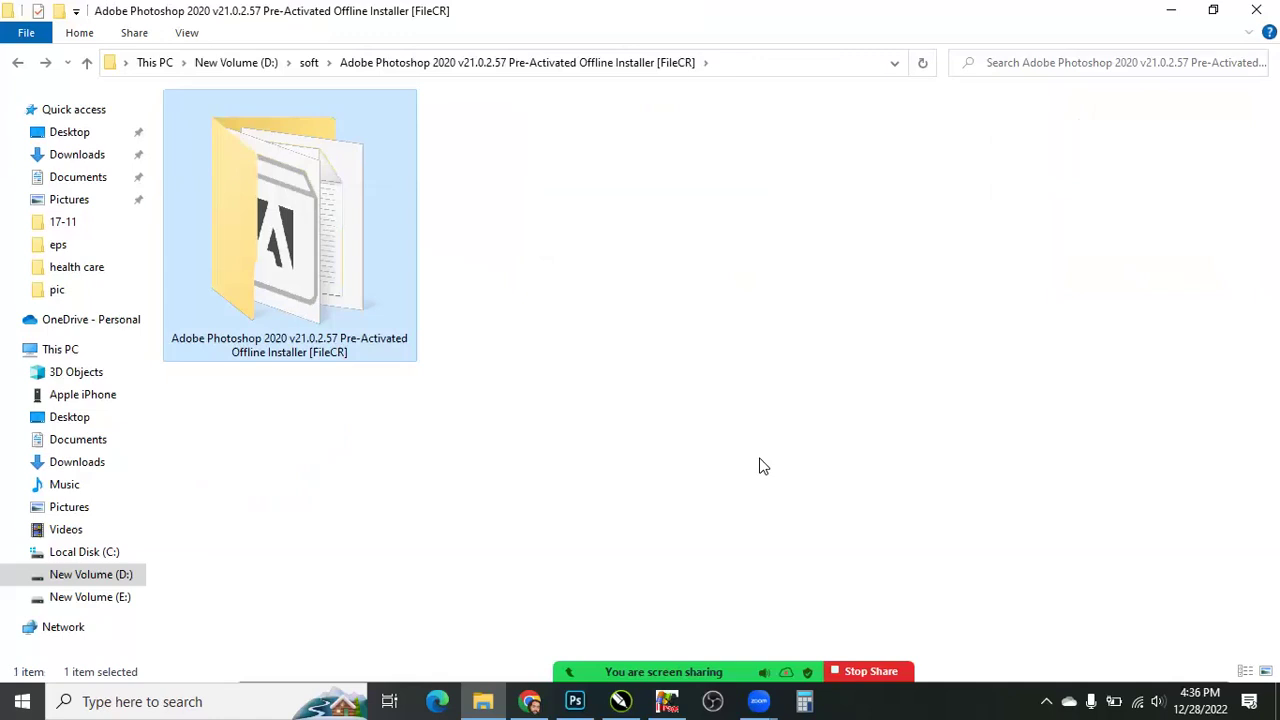
key(alt+Up)
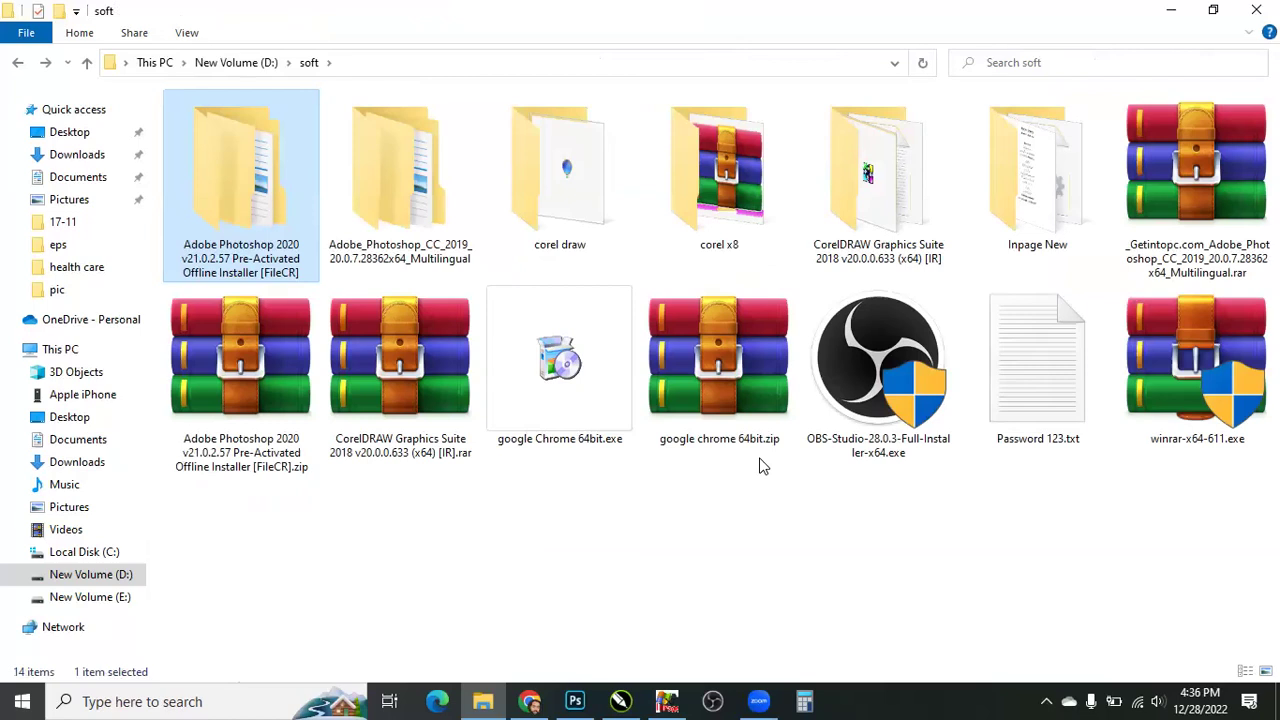
- Open How to install and activate.txt from the CorelDRAW Graphics Suite 2018 folder and maximize its window
key(Right)
key(Right)
key(Right)
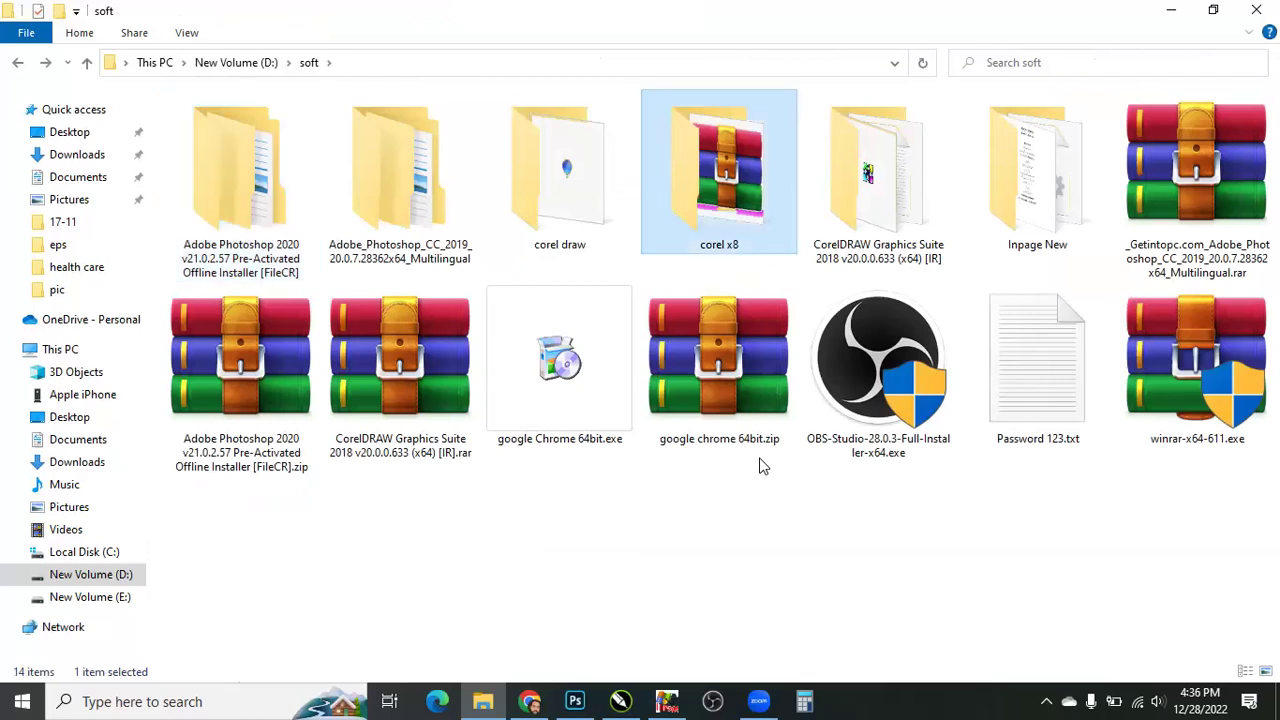
key(Right)
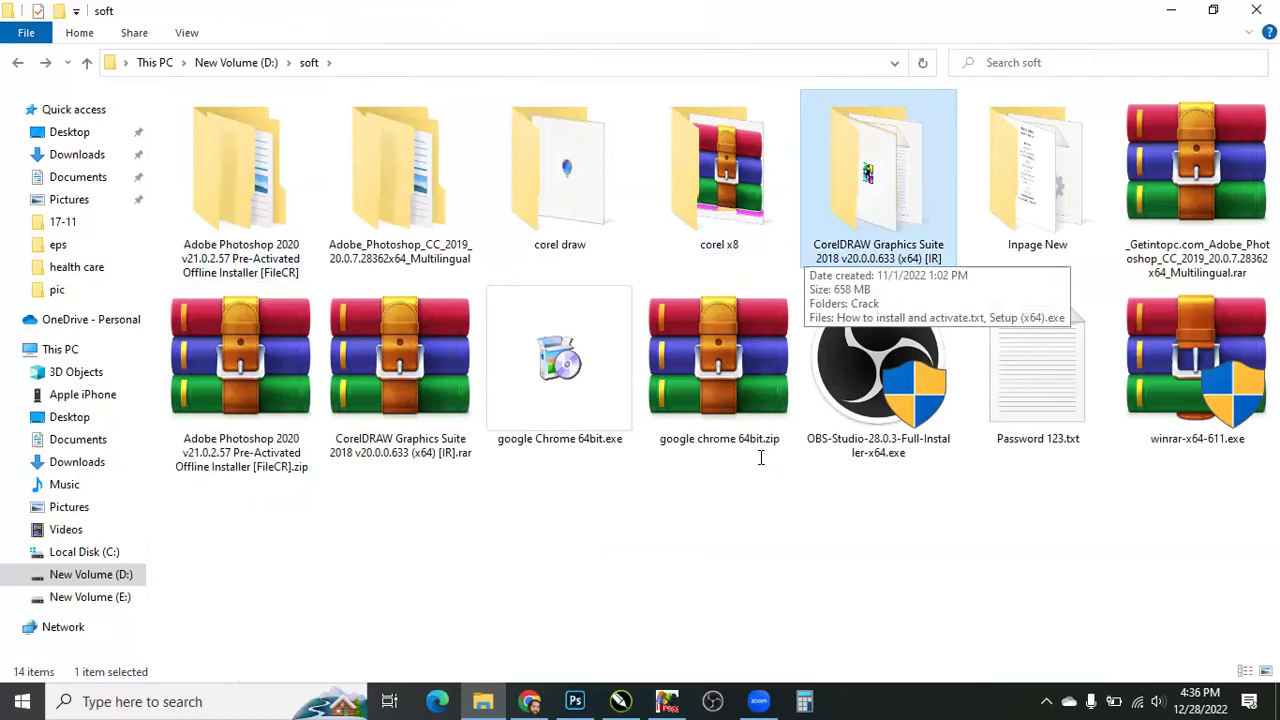
key(Return)
key(Right)
key(Return)
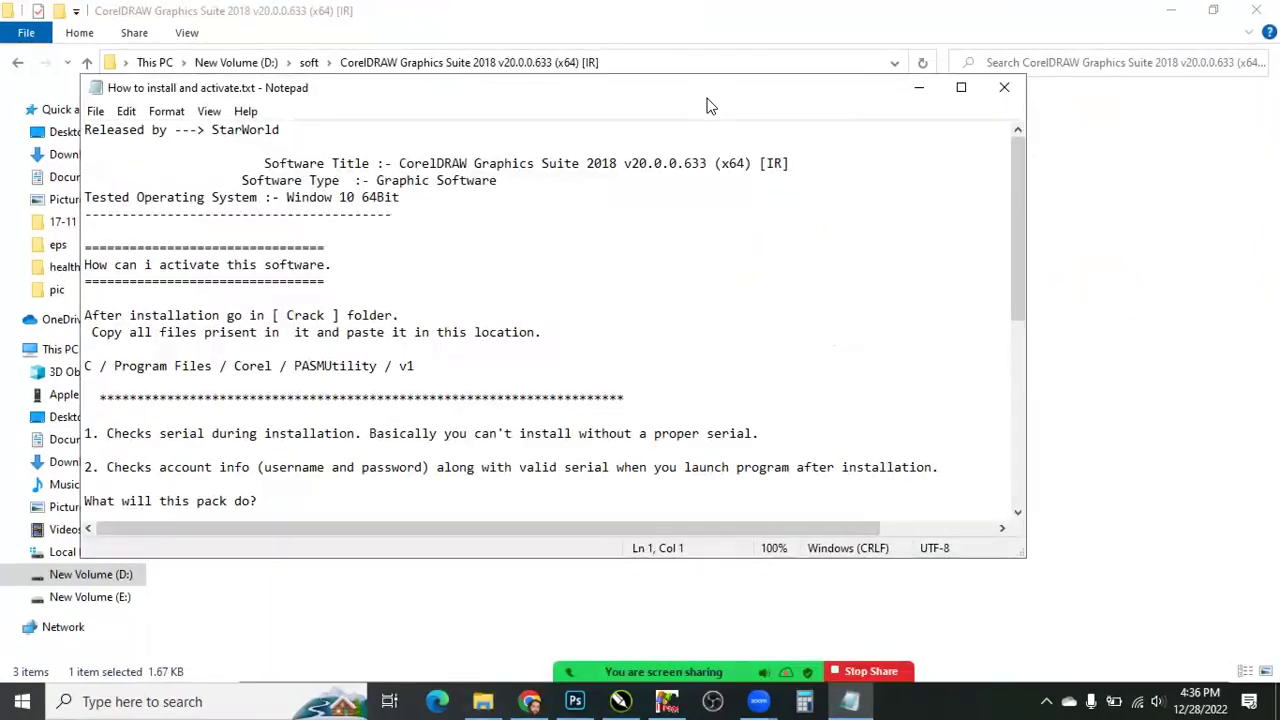
double_click(708, 97)
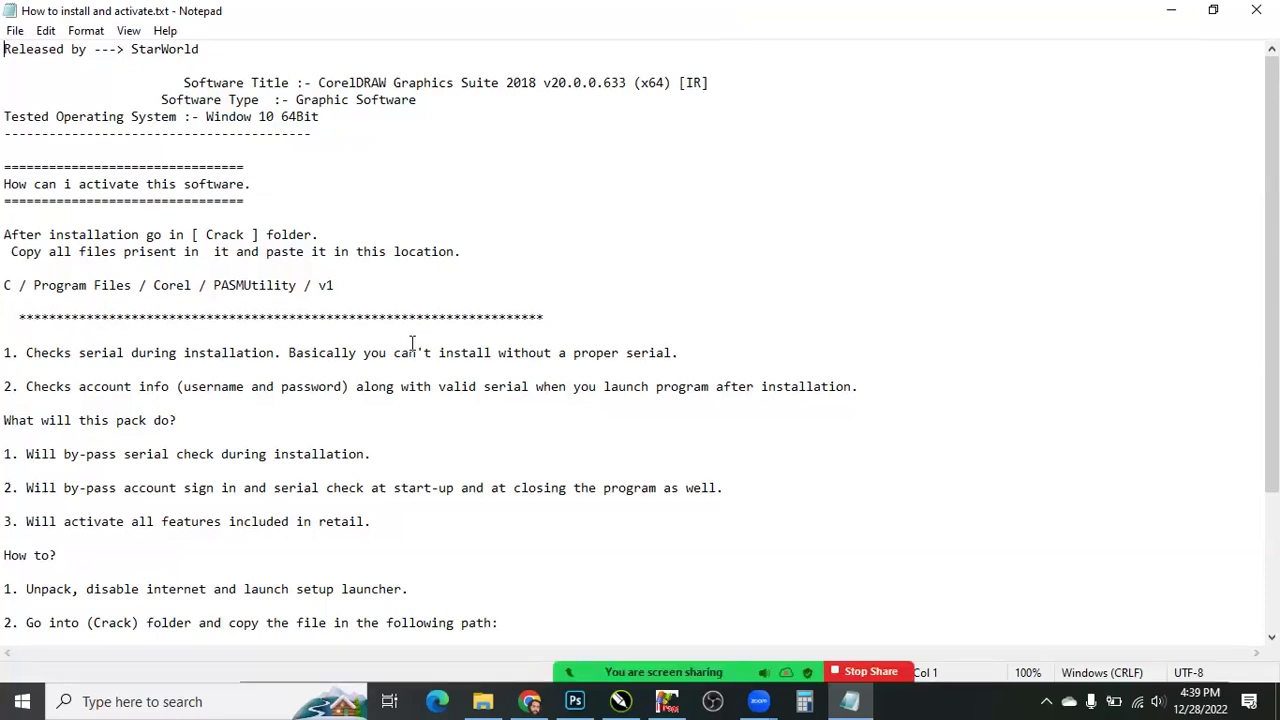
- Look at the installed apps list and the recent files and pinning options of the Adobe Photoshop 2020 shortcut
click(22, 701)
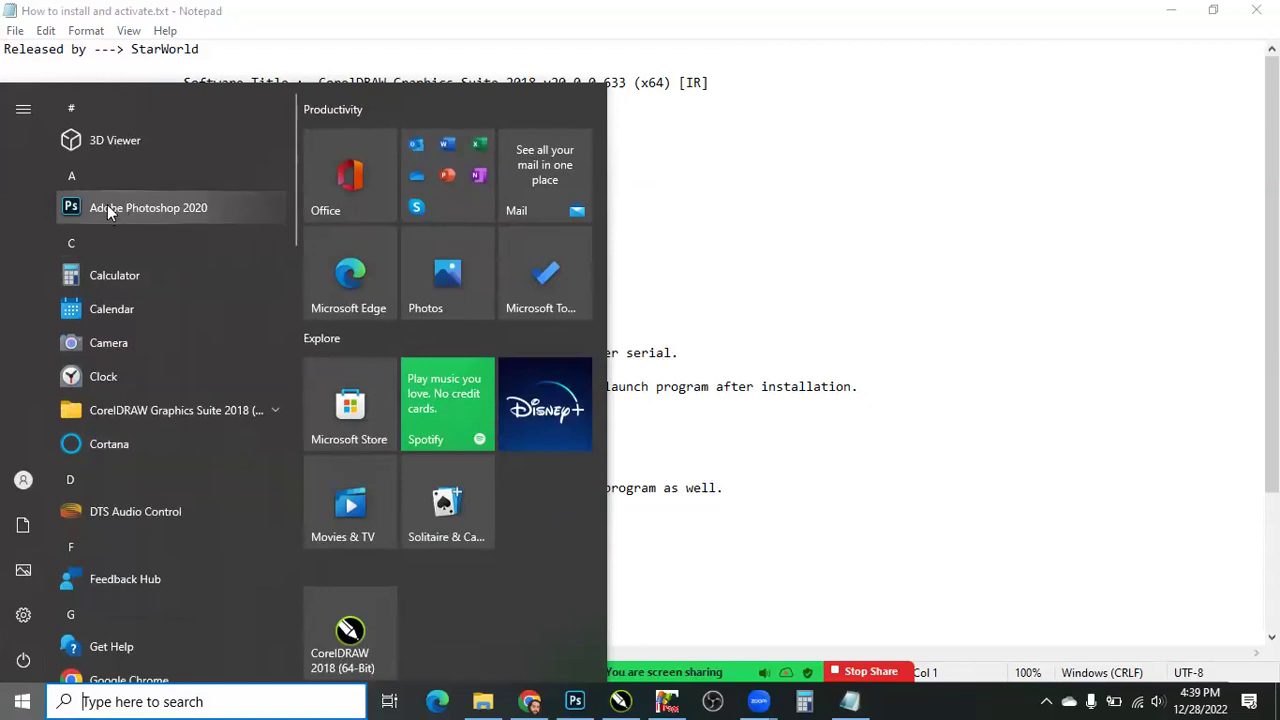
right_click(578, 700)
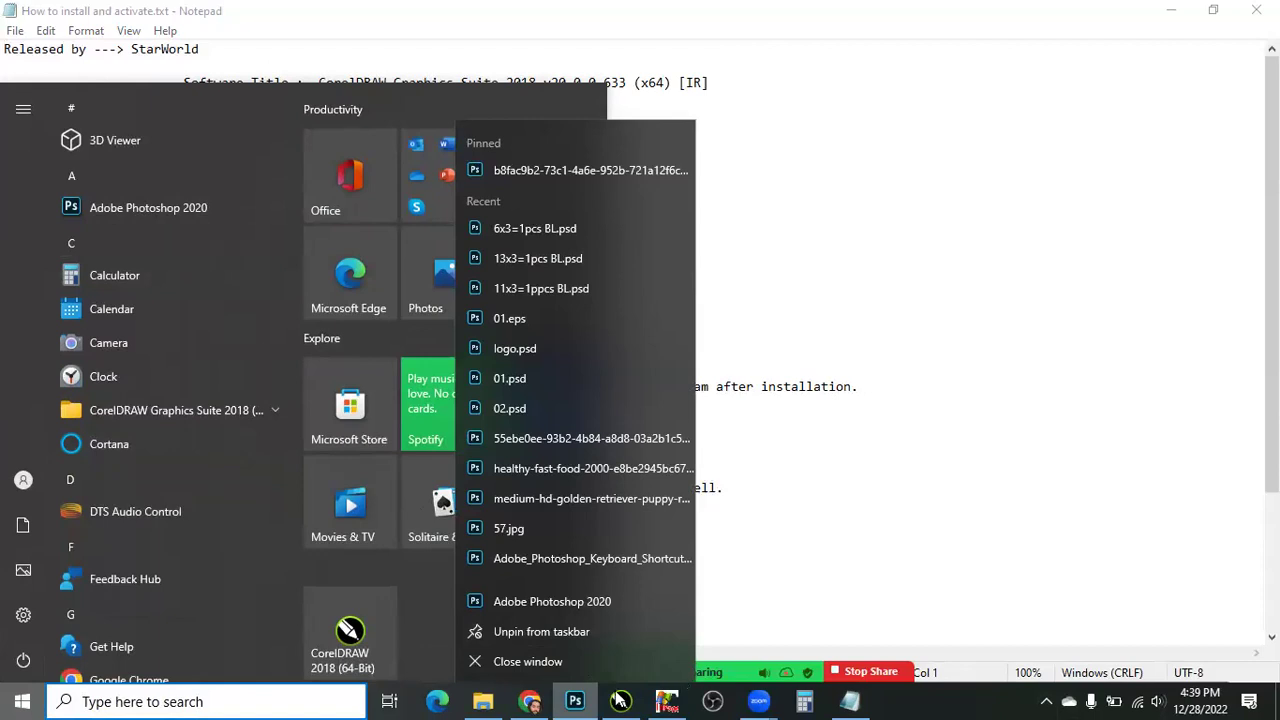
click(850, 700)
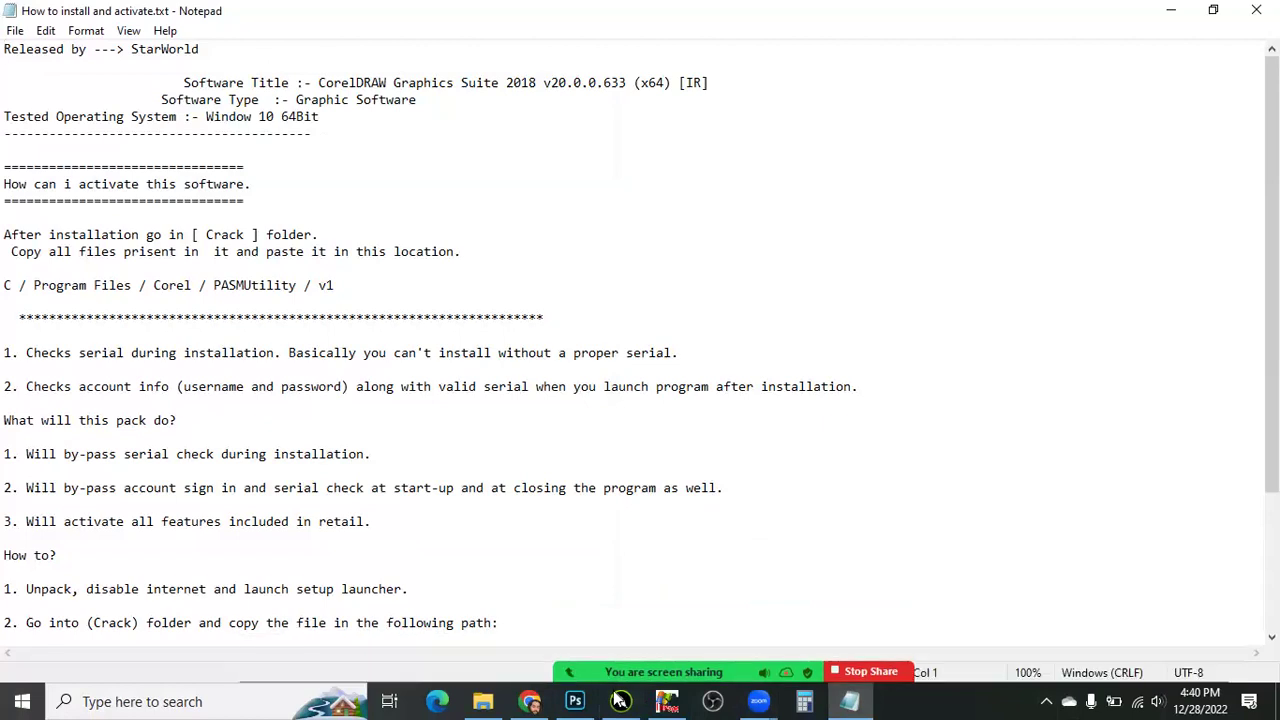
mouse_move(582, 699)
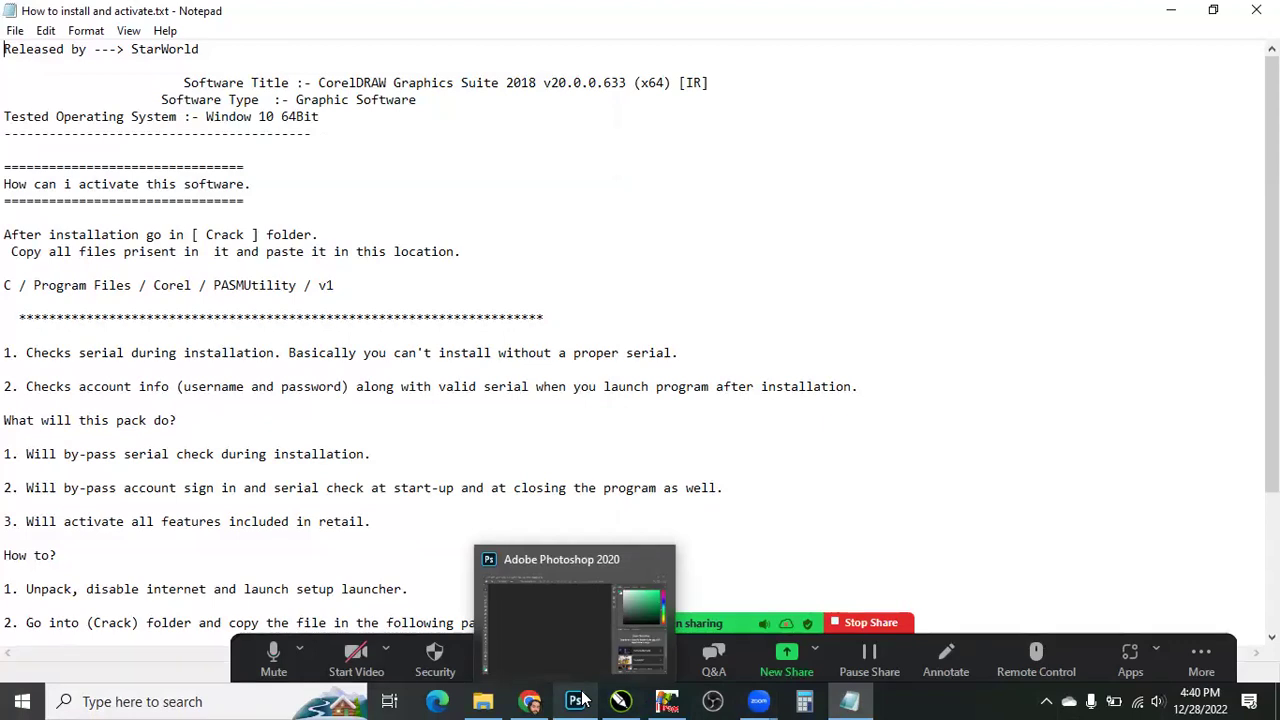
right_click(582, 699)
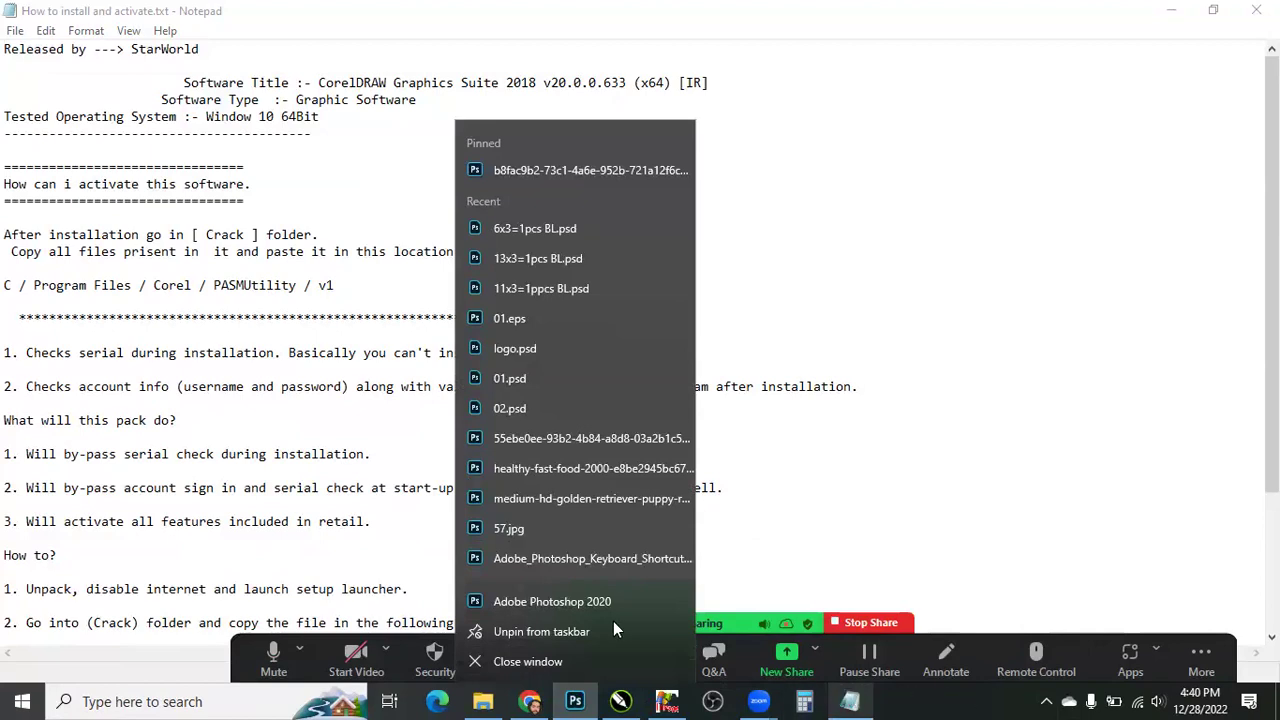
click(575, 699)
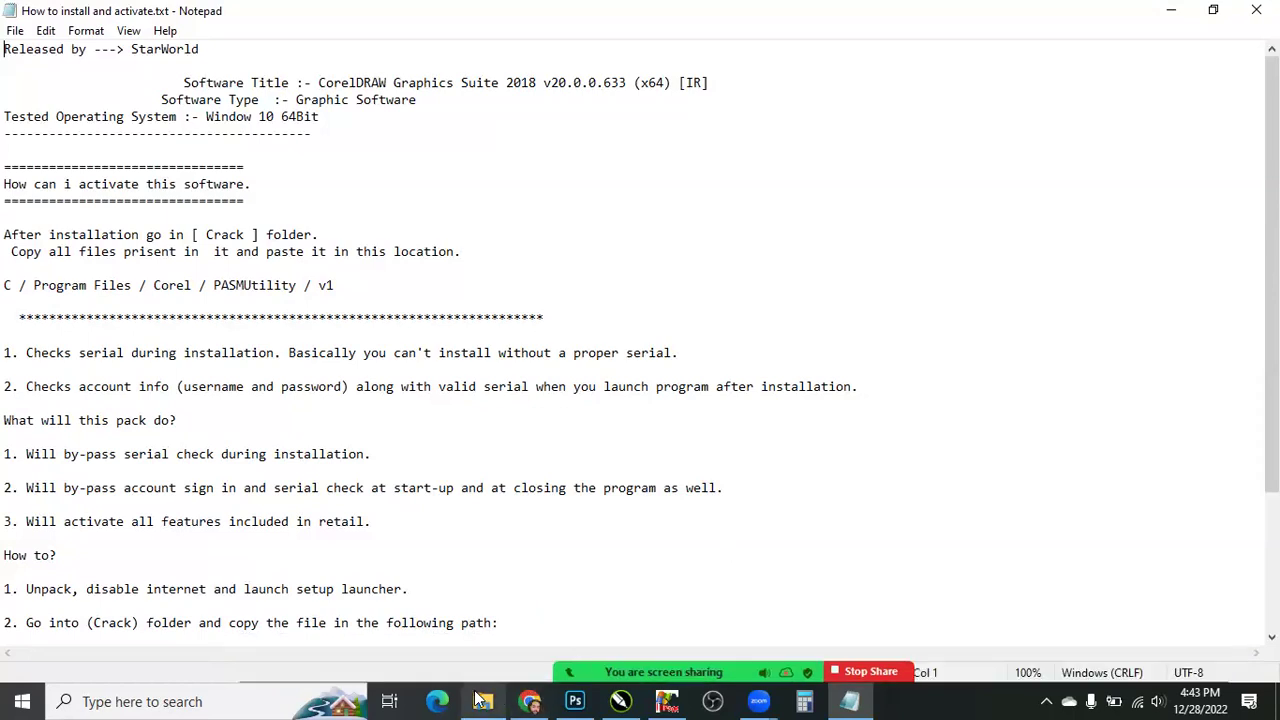
- Switch back to File Explorer and return from the CorelDRAW Graphics Suite 2018 folder to the soft folder
key(alt+Tab)
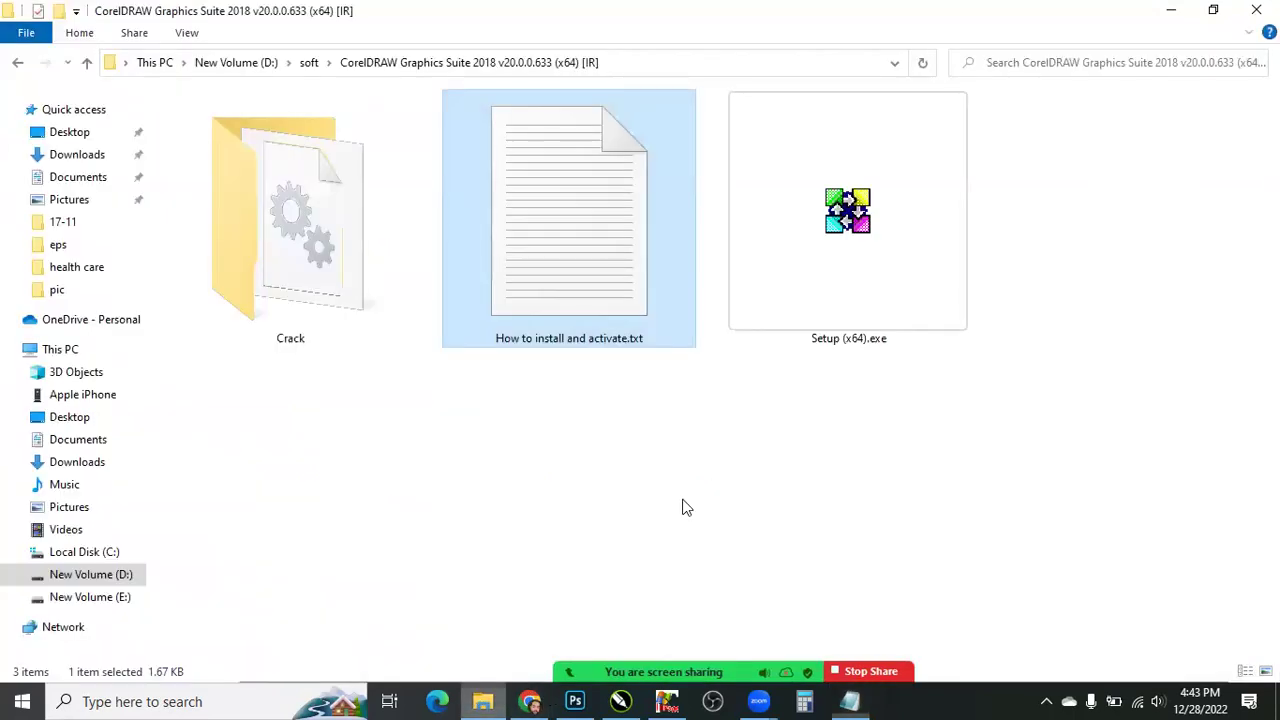
key(BackSpace)
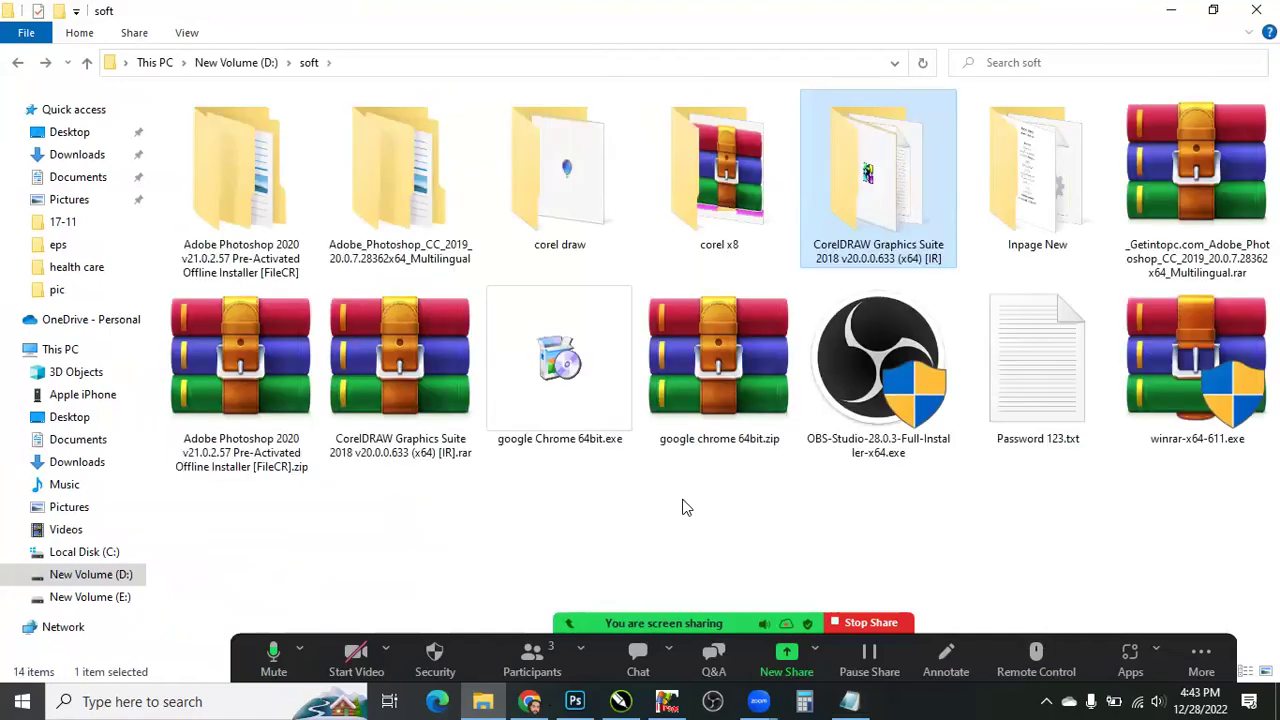
- Open the Inpage New folder inside the soft folder and locate the Inpage.exe application file
key(Right)
key(Return)
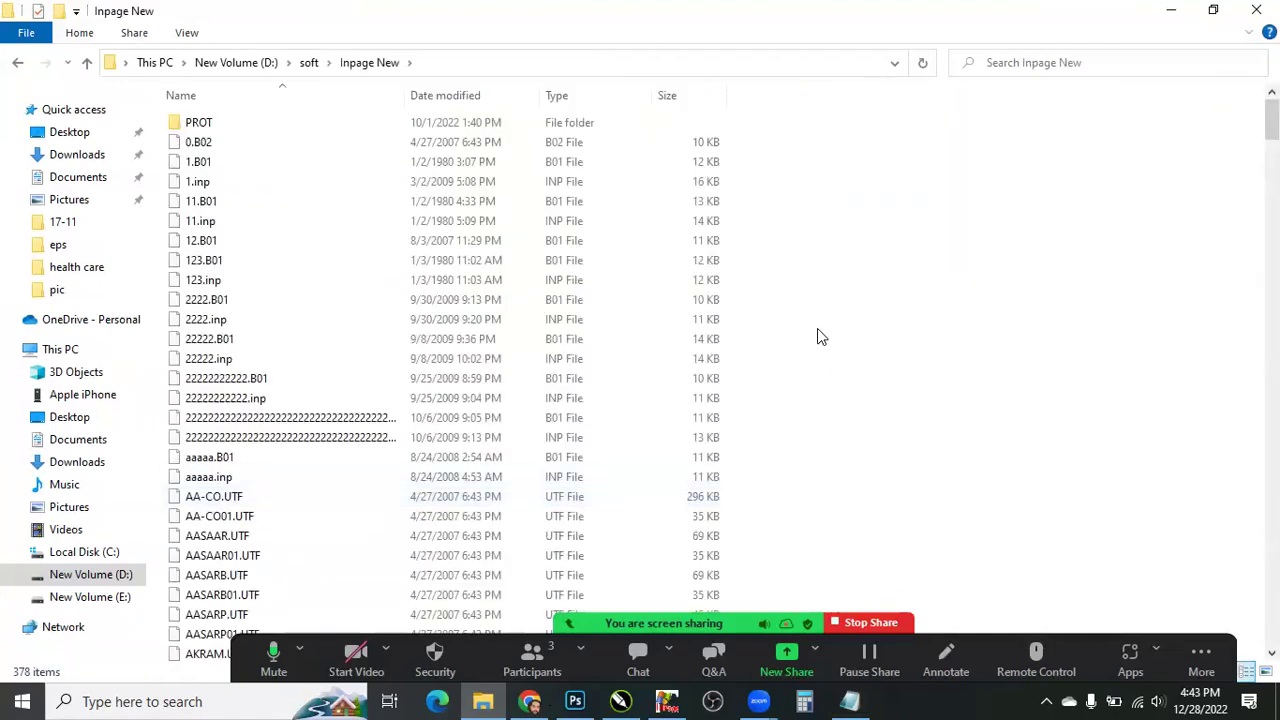
key(BackSpace)
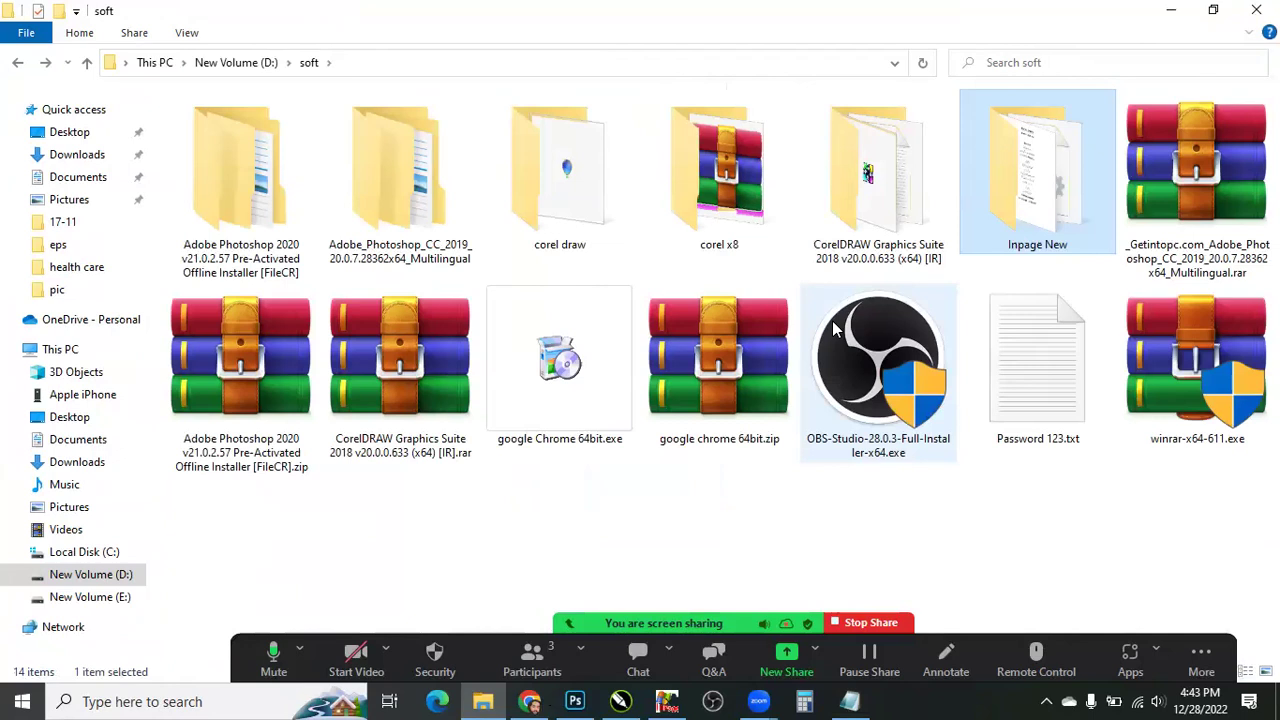
double_click(1005, 178)
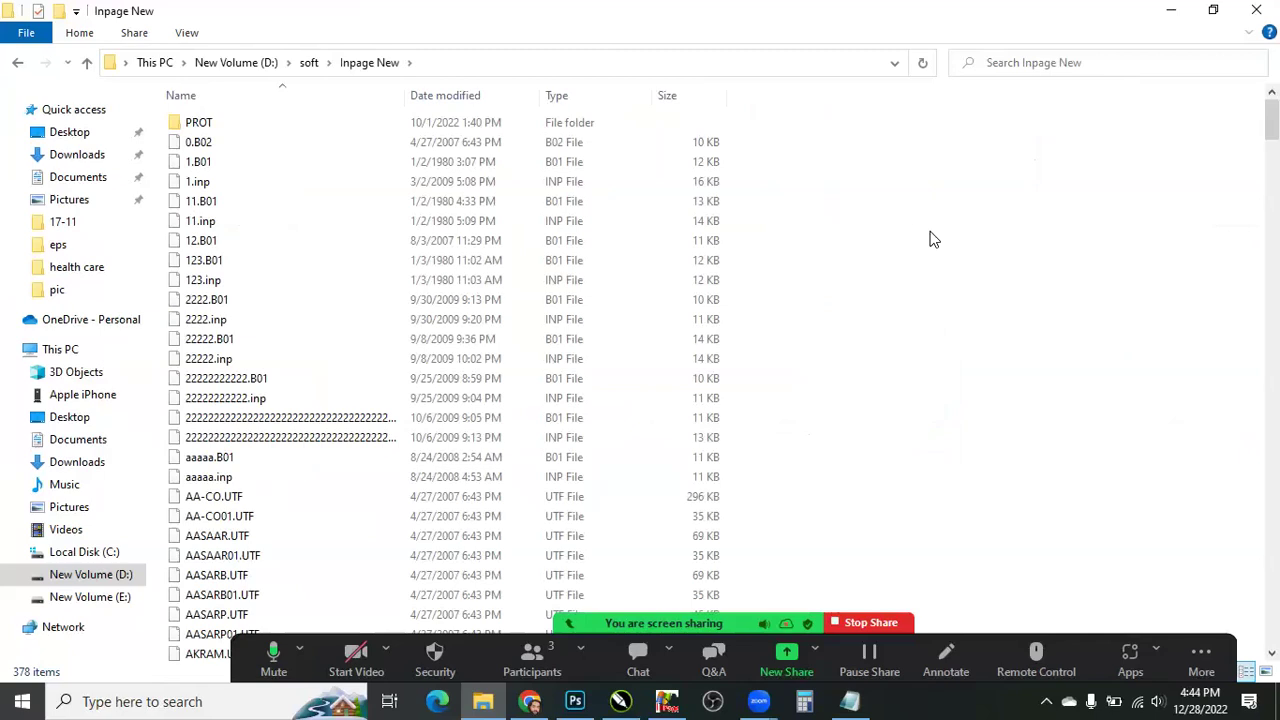
text(in)
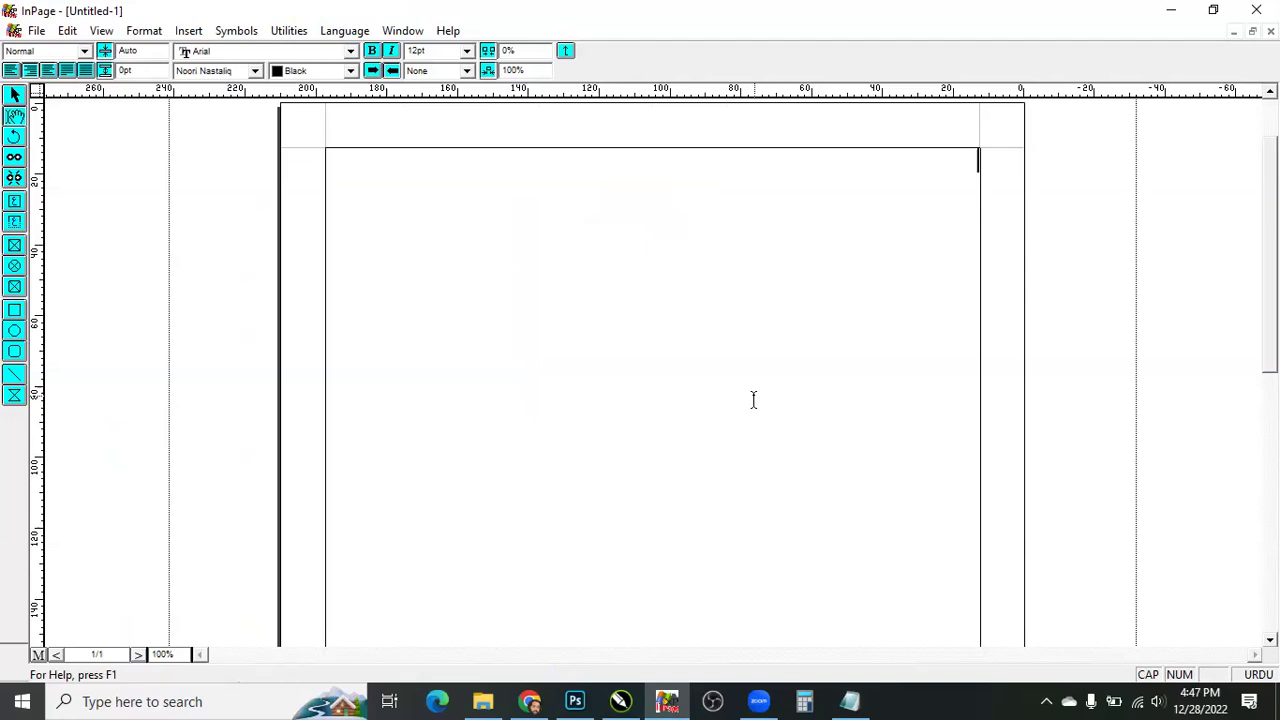
- Zoom the blank Untitled-1 InPage document to 200% and look over the available page view options
key(ctrl+2)
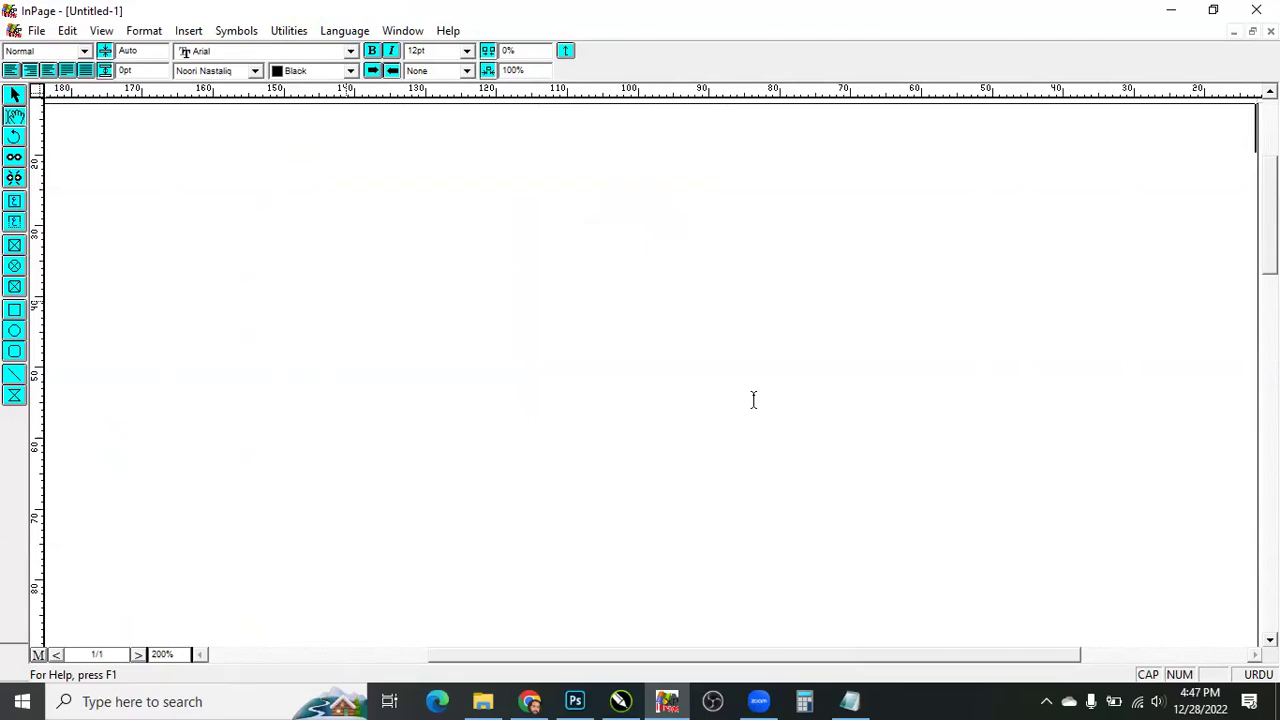
click(101, 30)
click(144, 30)
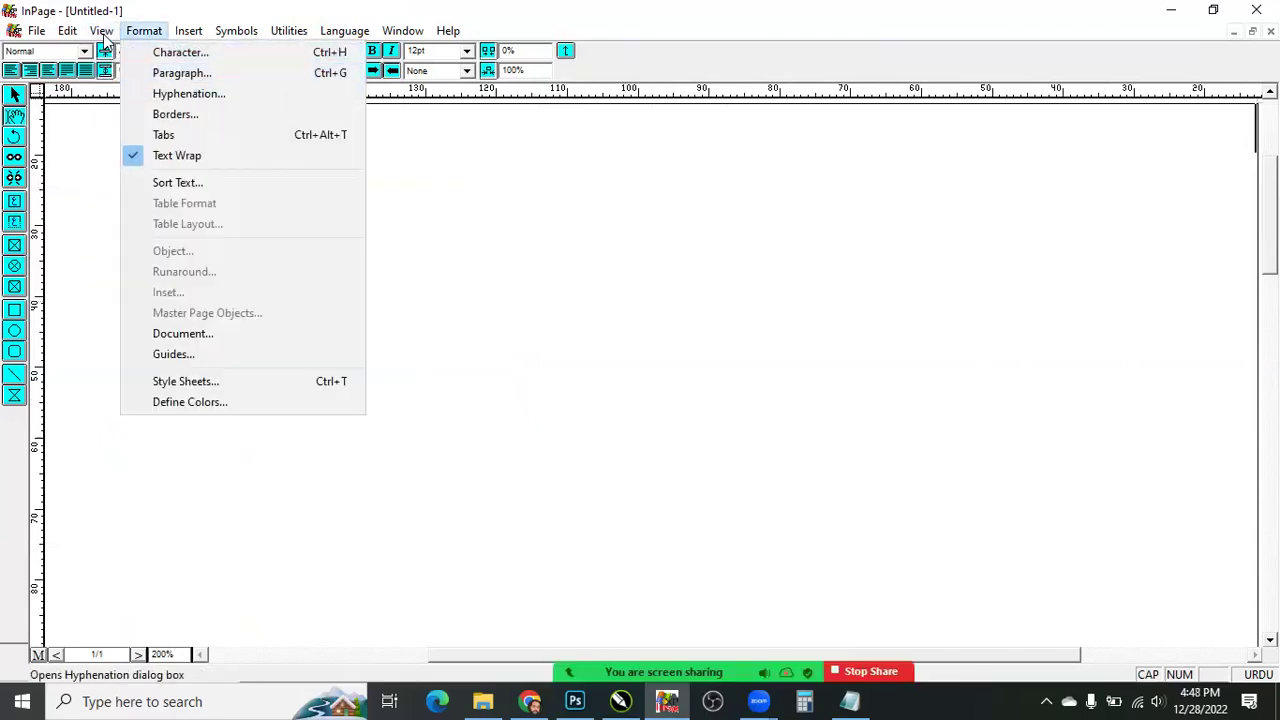
mouse_move(103, 32)
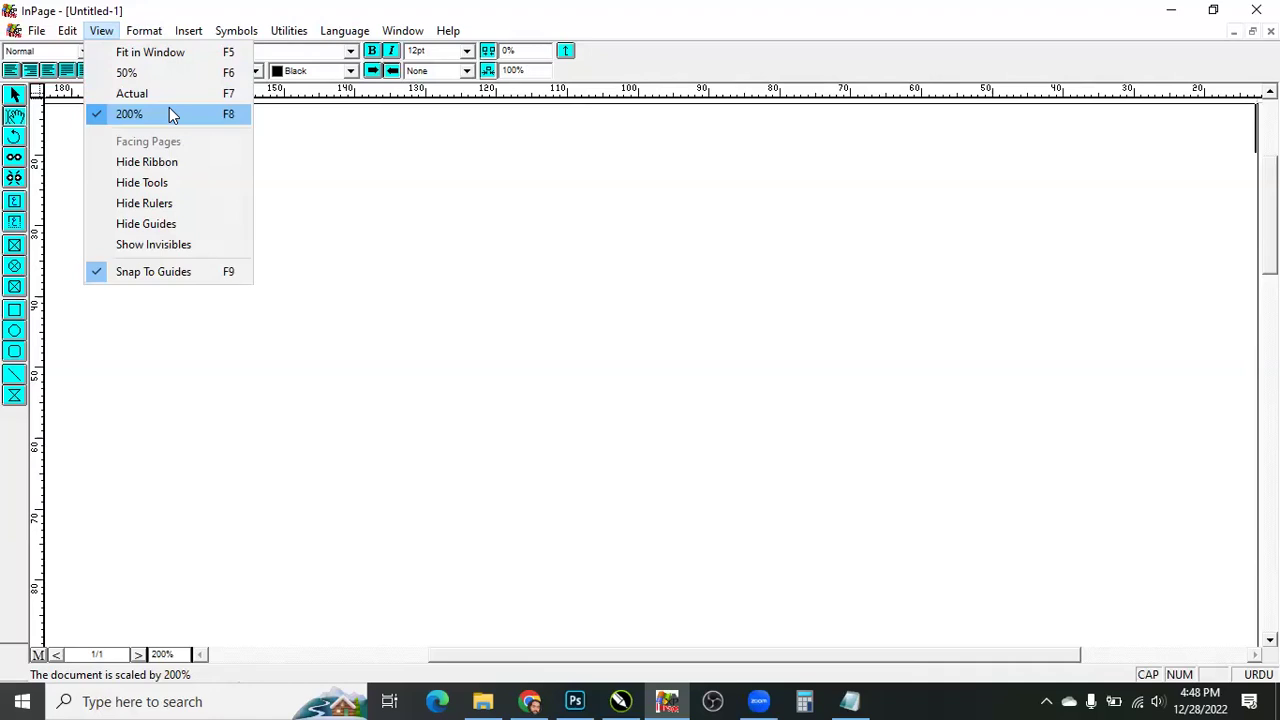
click(620, 469)
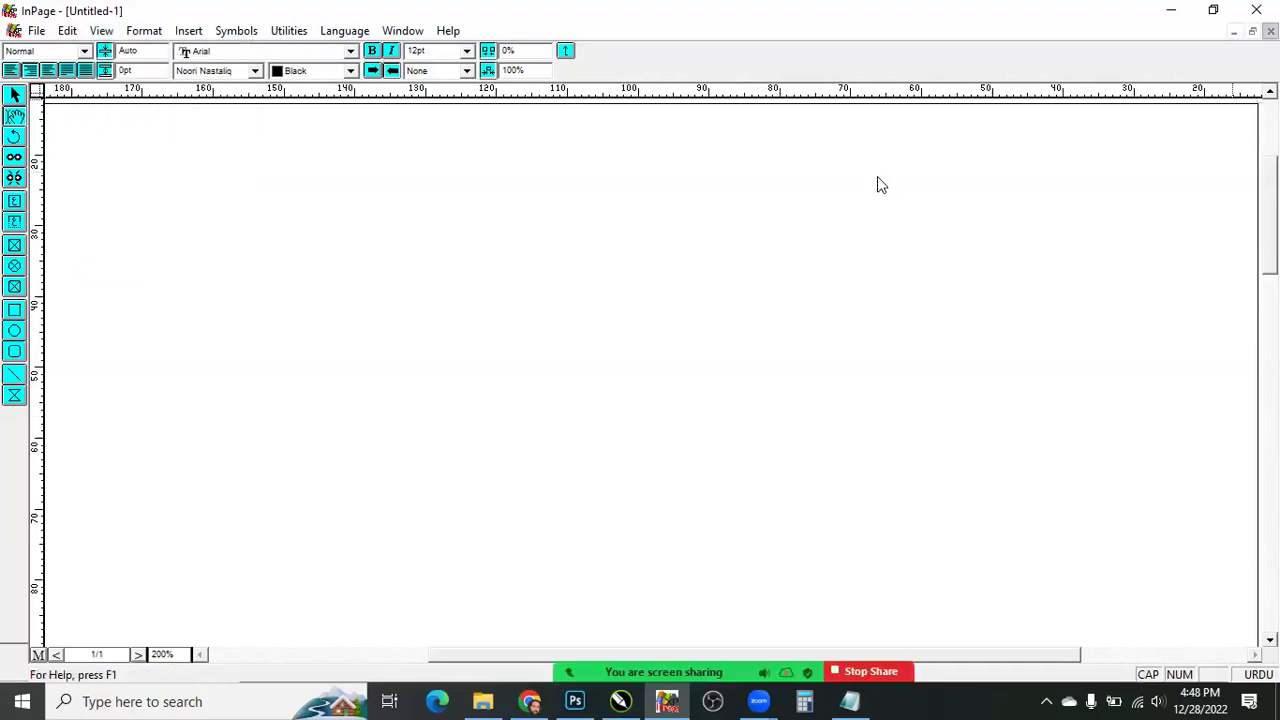
- Close Untitled-1, create a new A4 210x297mm portrait document with right-to-left direction, and display it at 200%
key(ctrl+w)
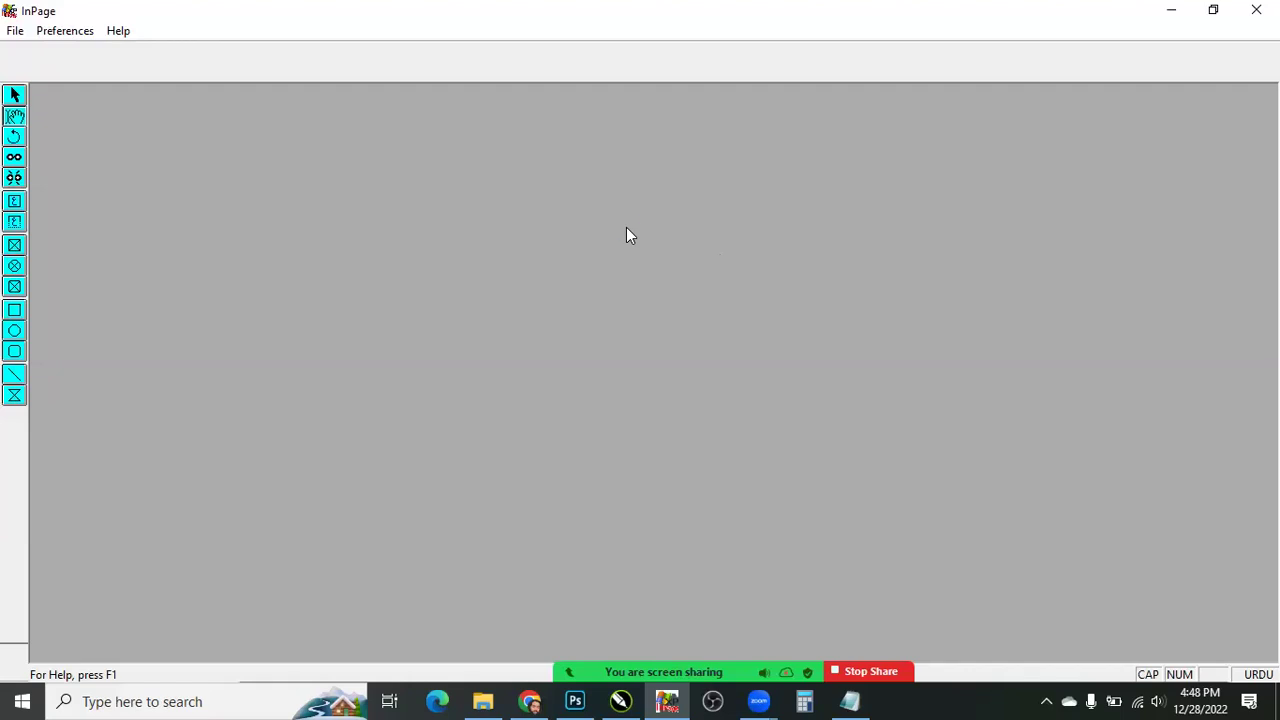
key(ctrl+n)
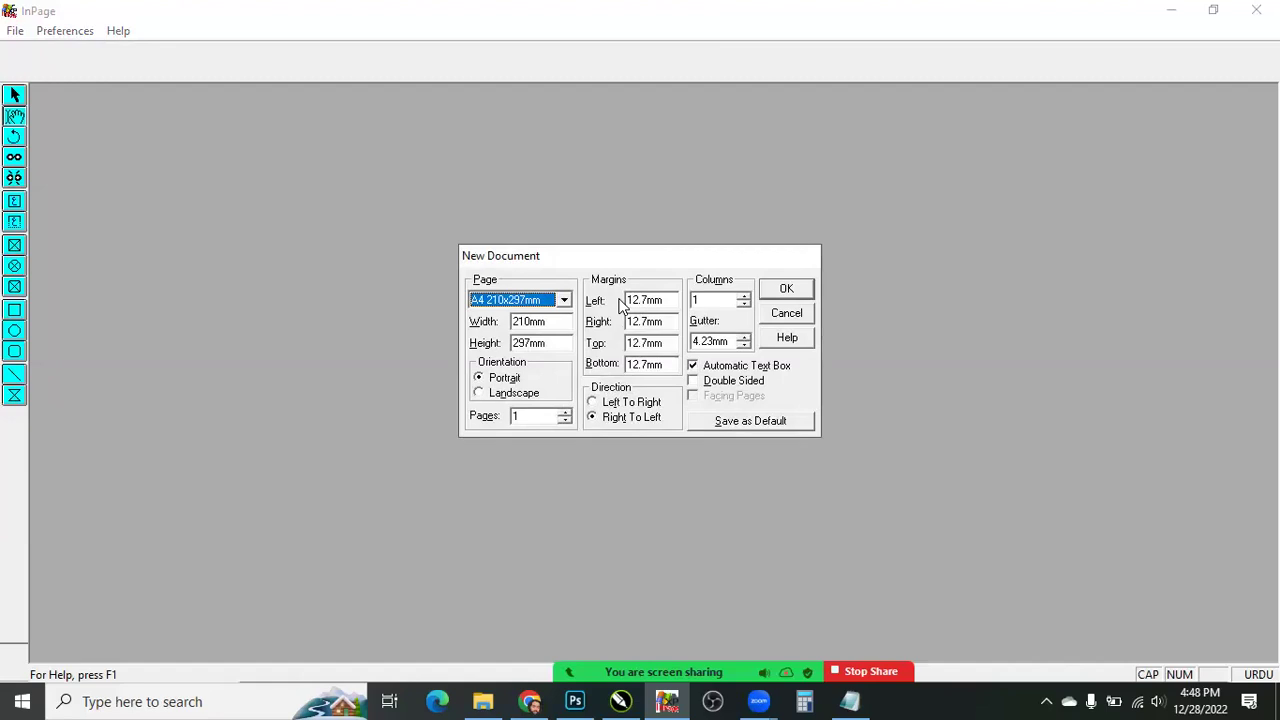
click(792, 294)
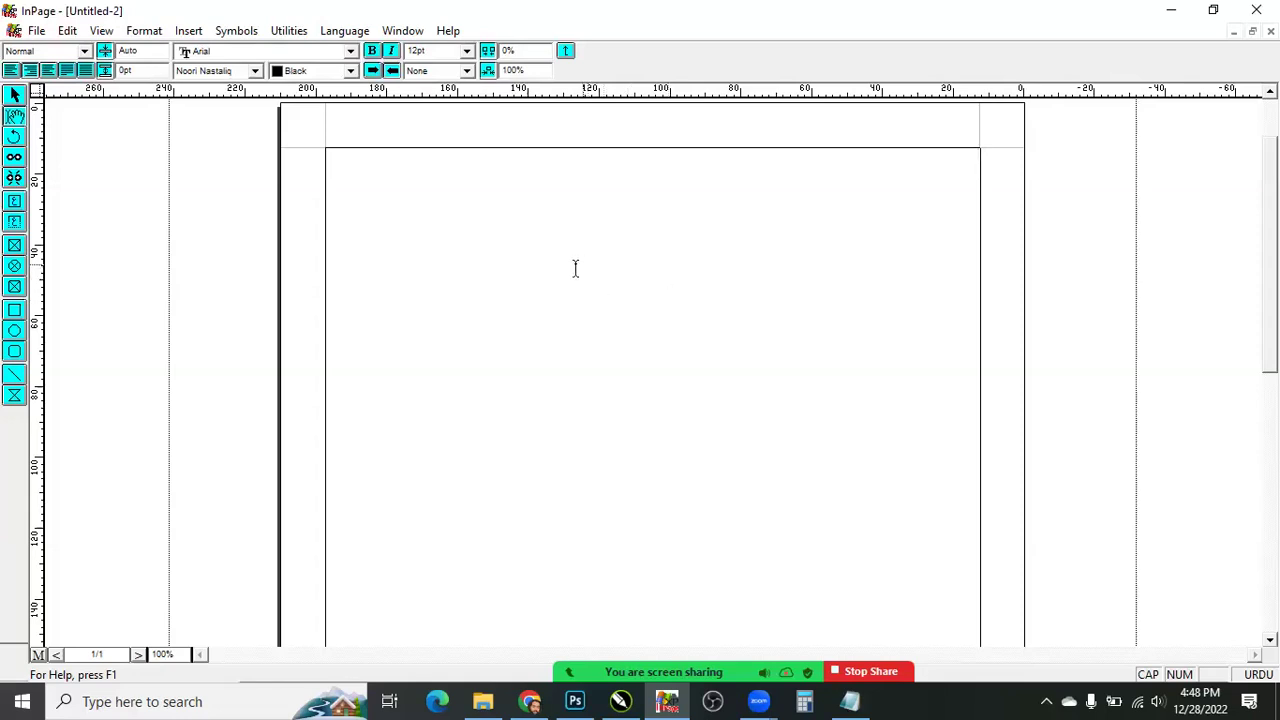
click(101, 31)
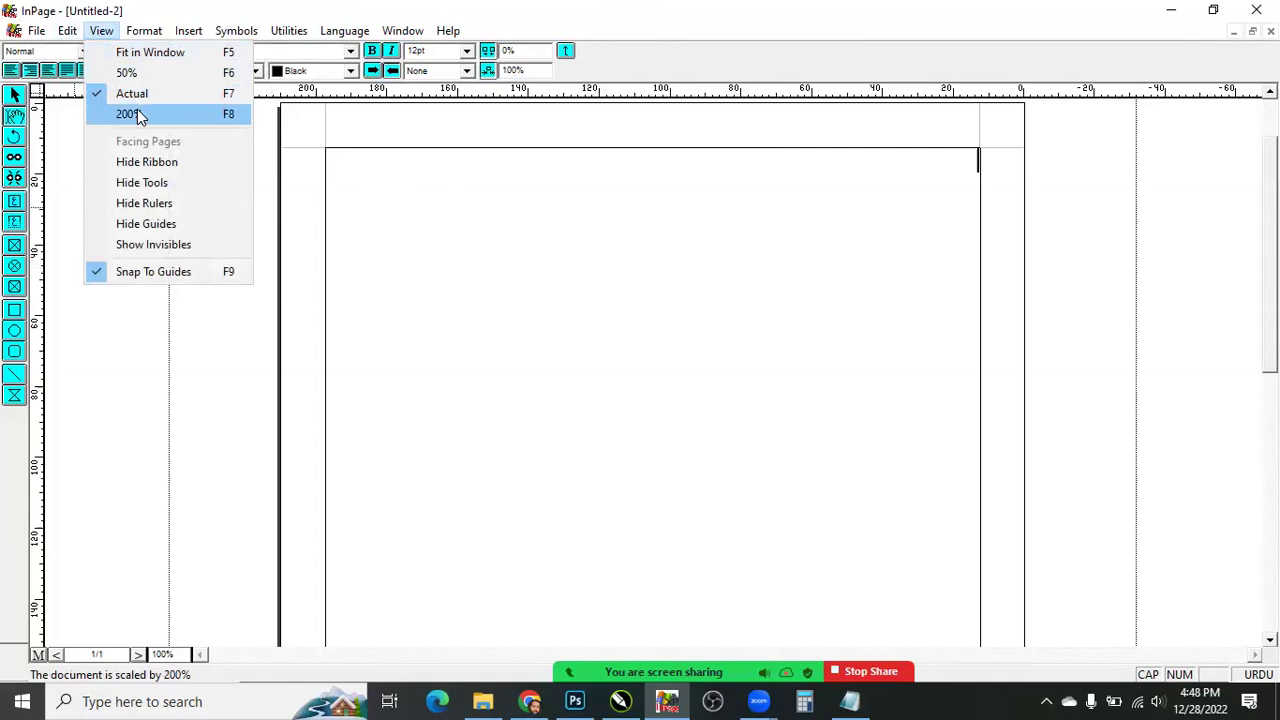
click(130, 114)
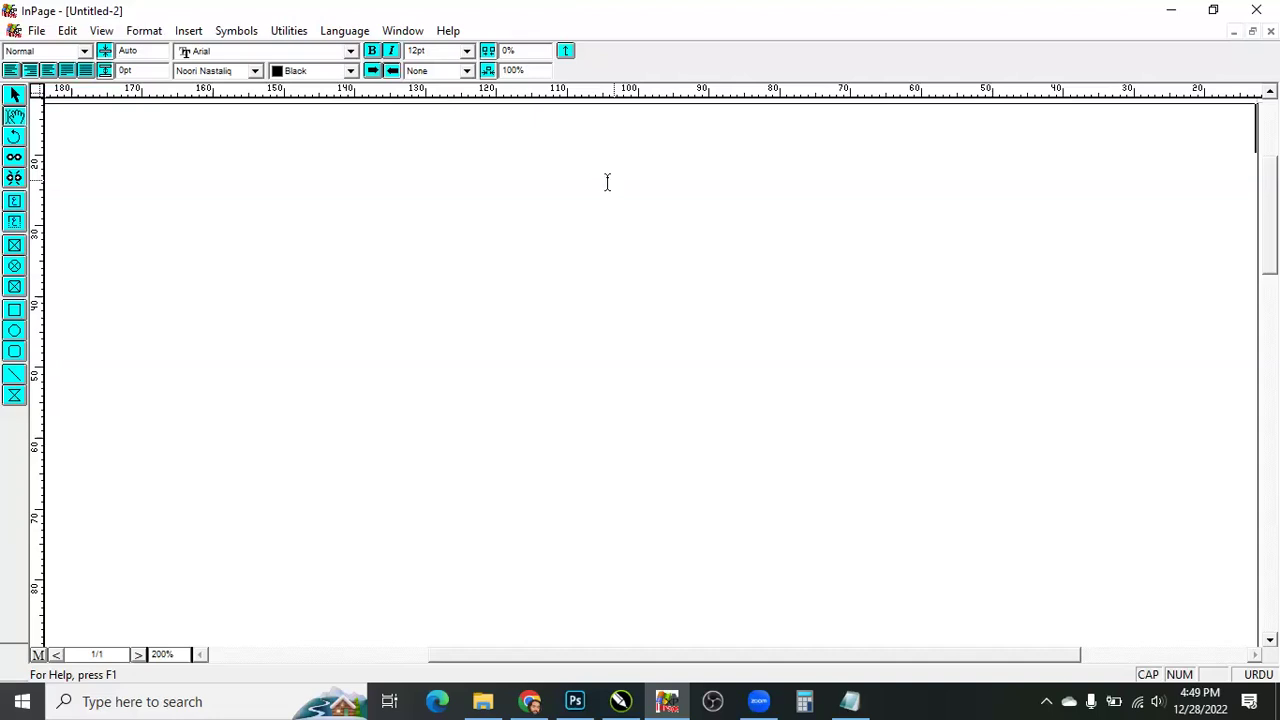
- Set the InPage keyboard layout to Phonetic in Keyboard Preferences and accept it
click(40, 32)
mouse_move(65, 36)
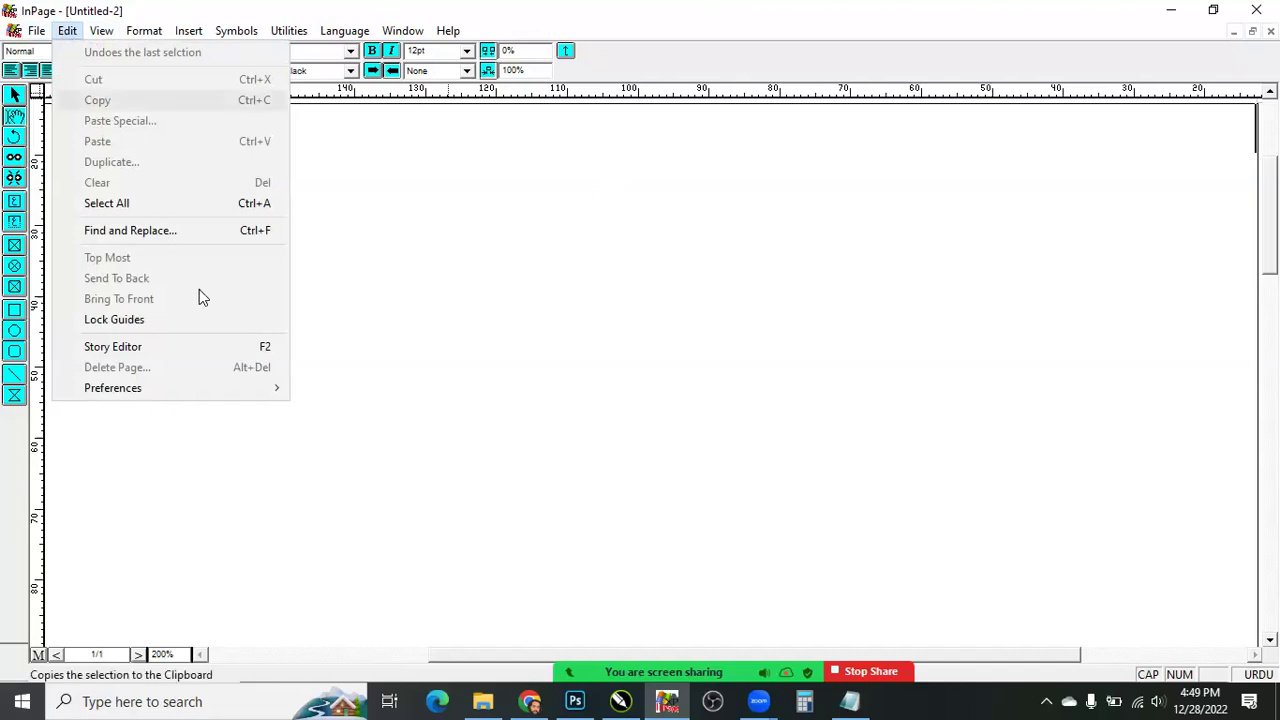
mouse_move(199, 391)
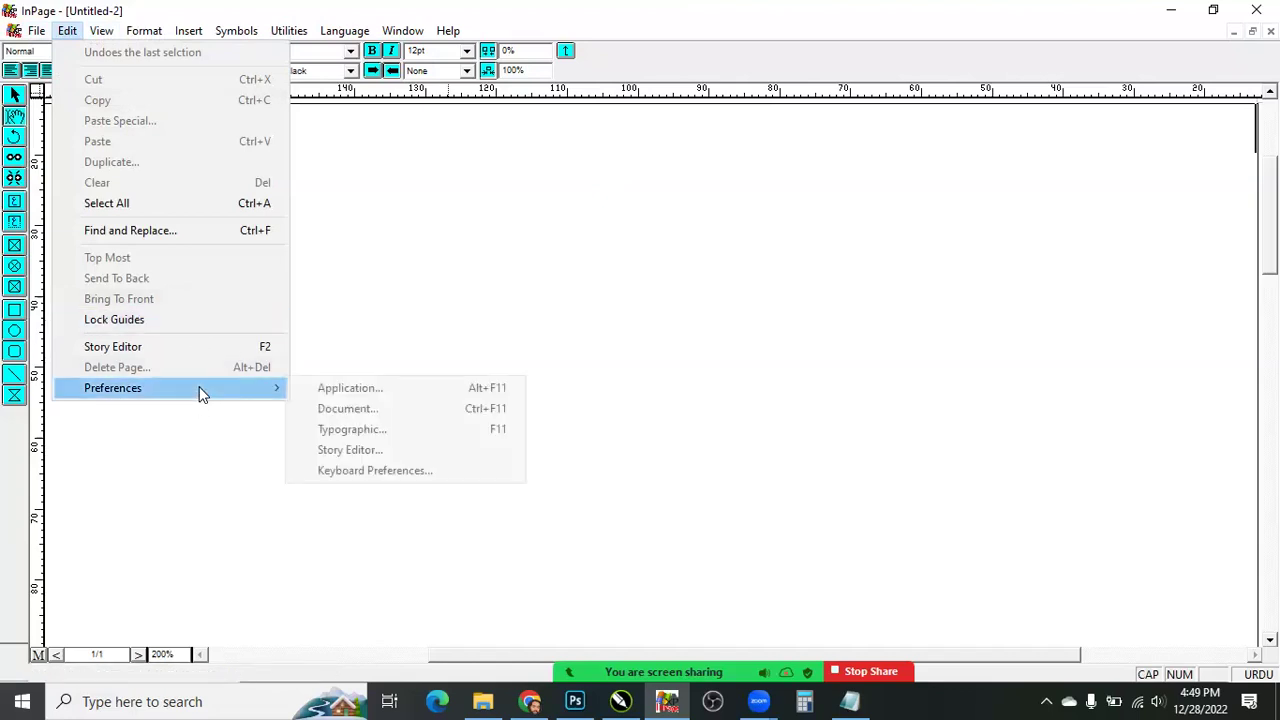
click(392, 470)
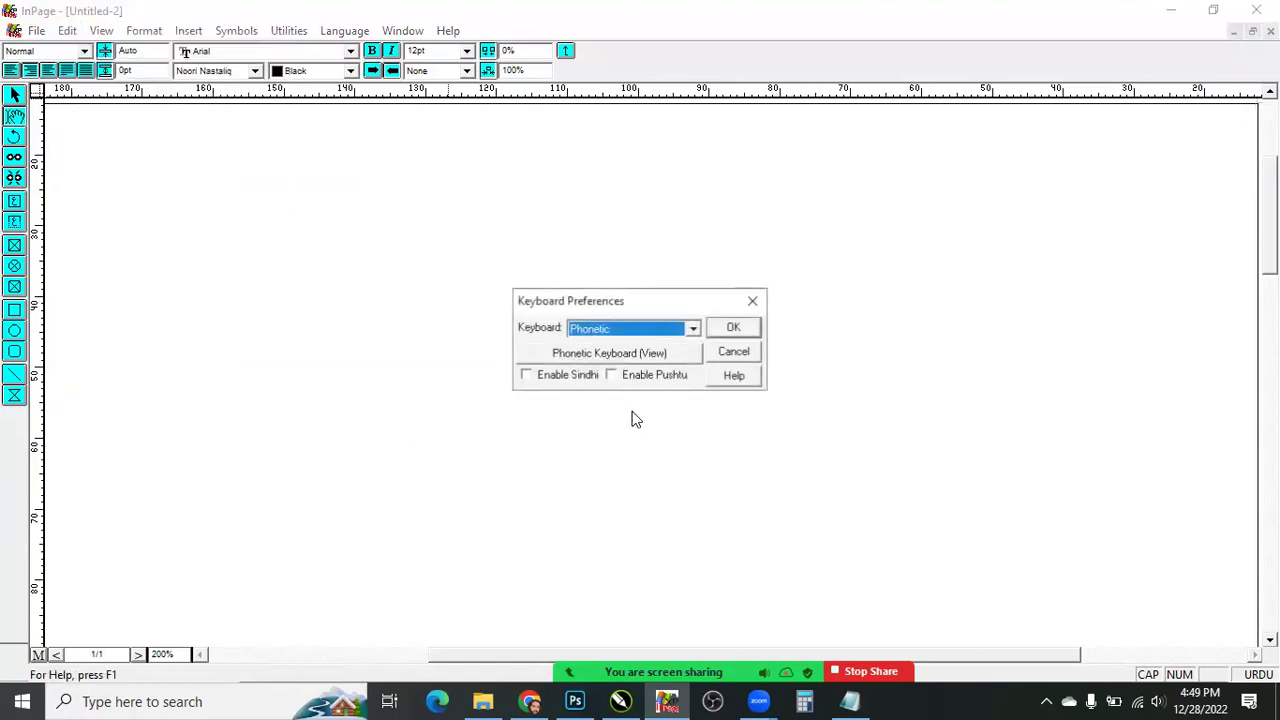
click(631, 336)
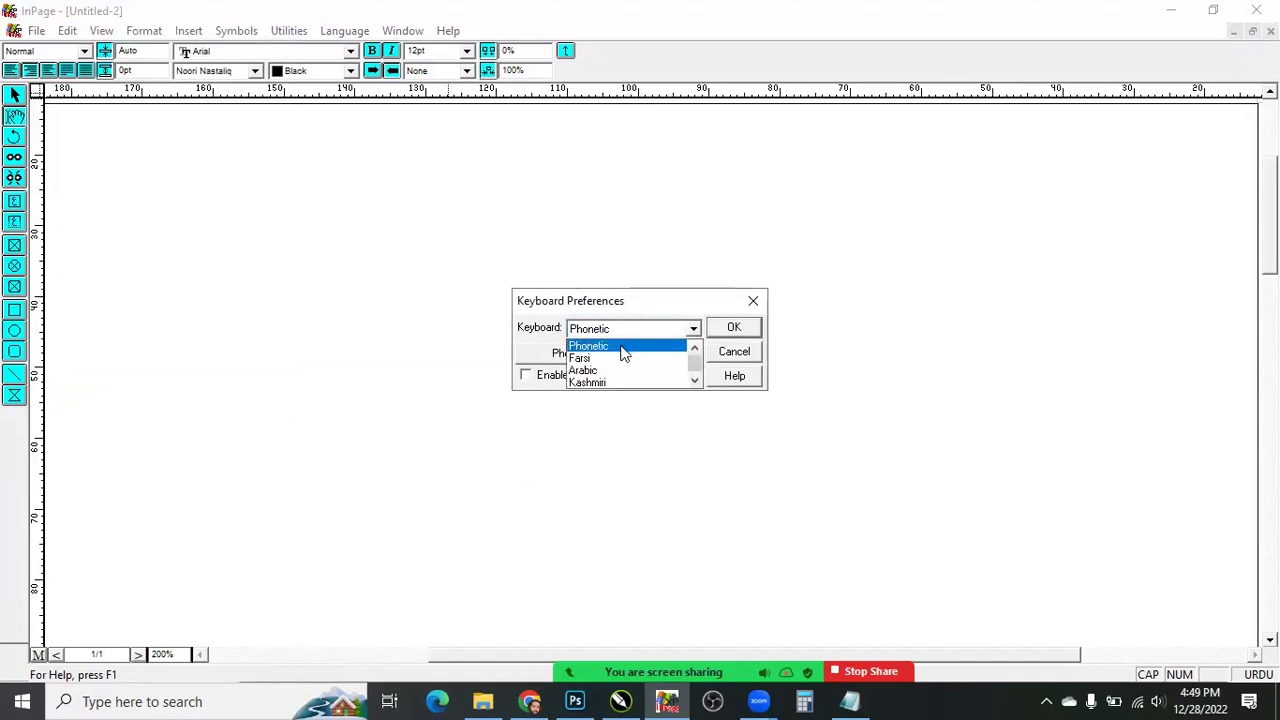
click(624, 350)
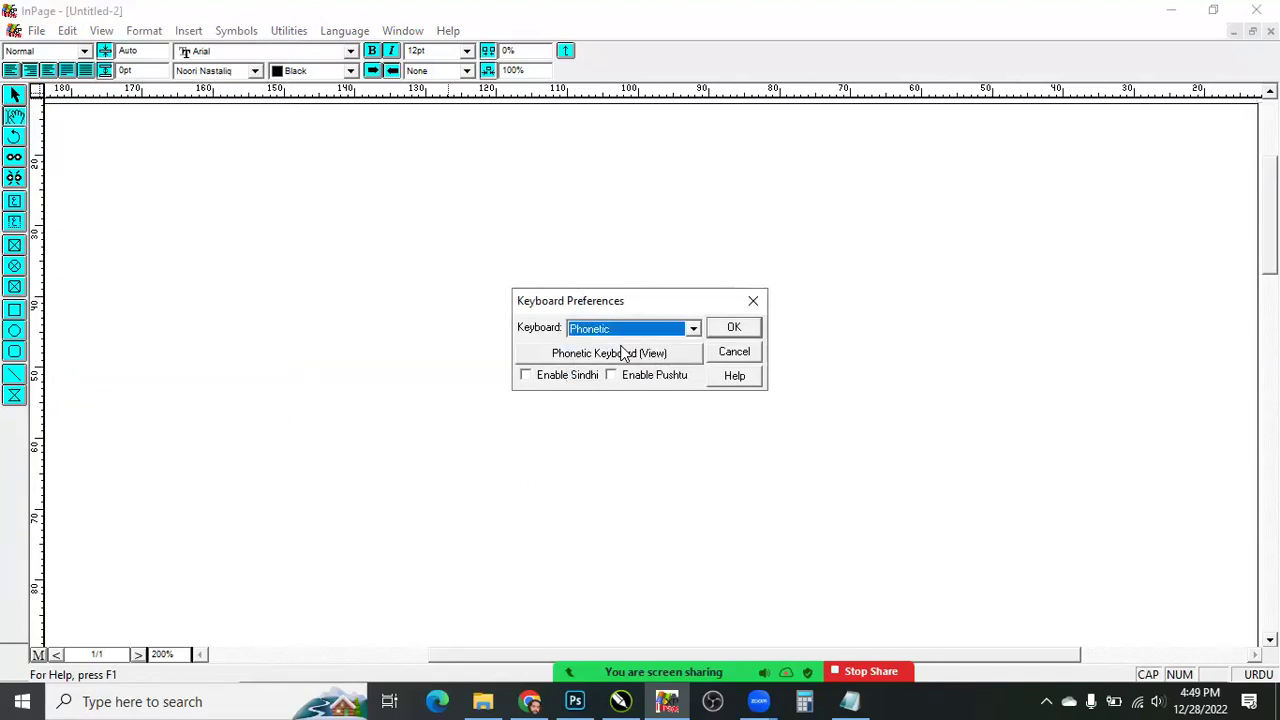
click(643, 330)
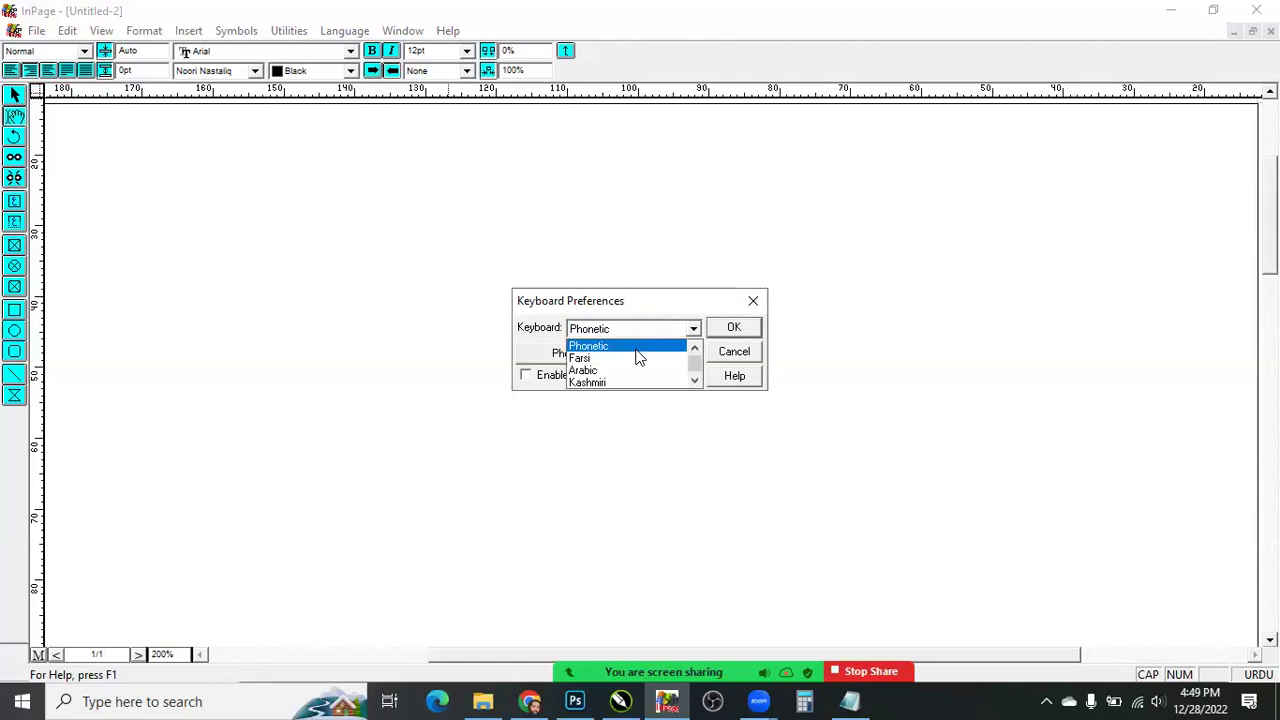
click(640, 358)
key(Return)
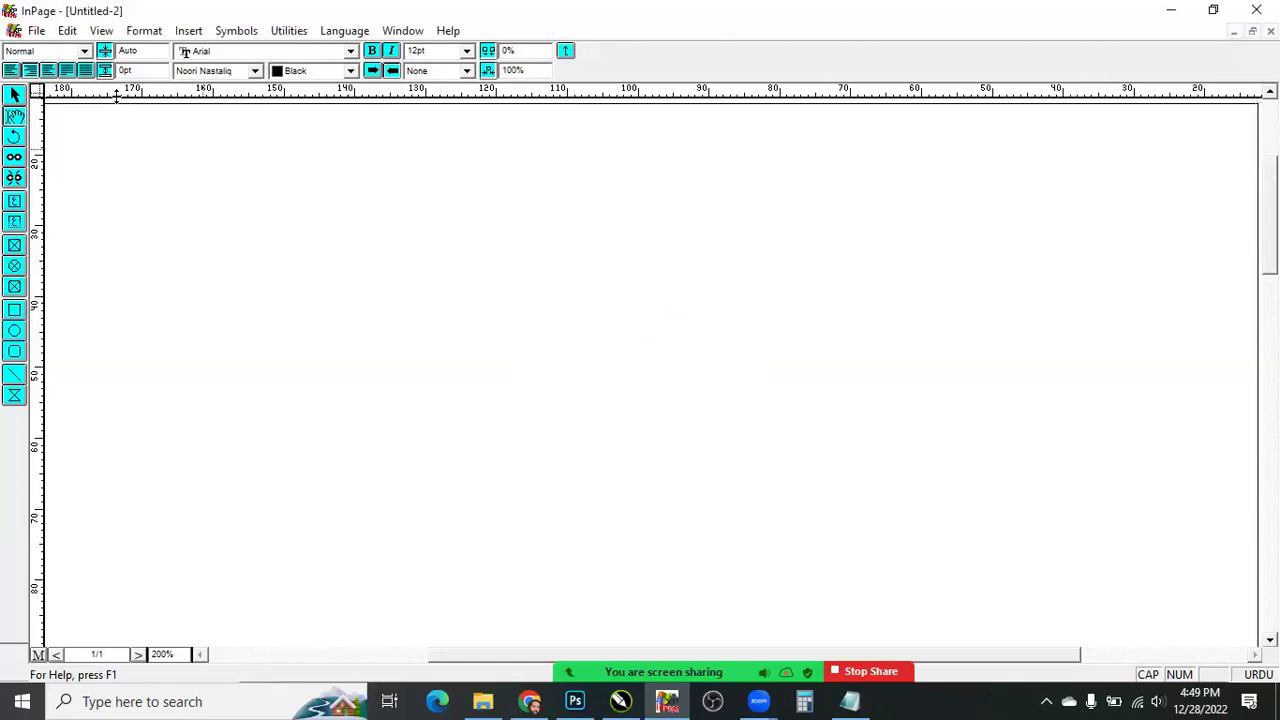
- Check the selected layout in Keyboard Preferences again and leave without changing it
click(67, 30)
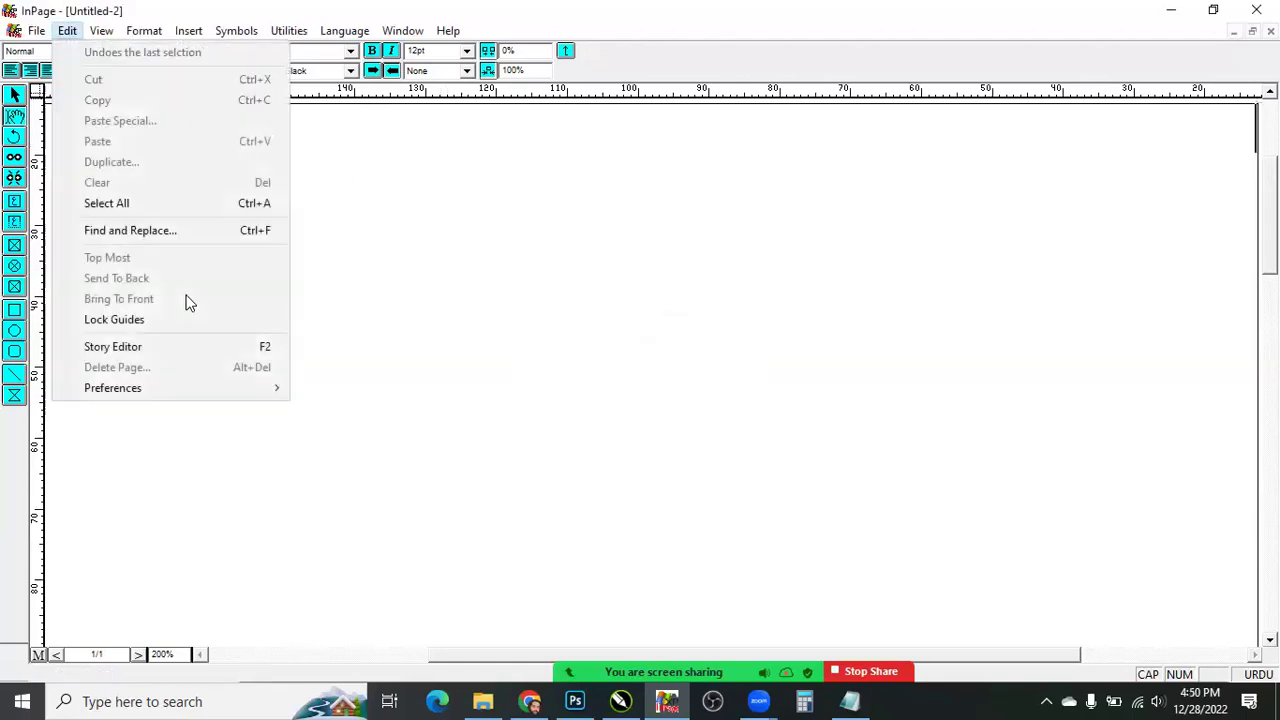
mouse_move(215, 395)
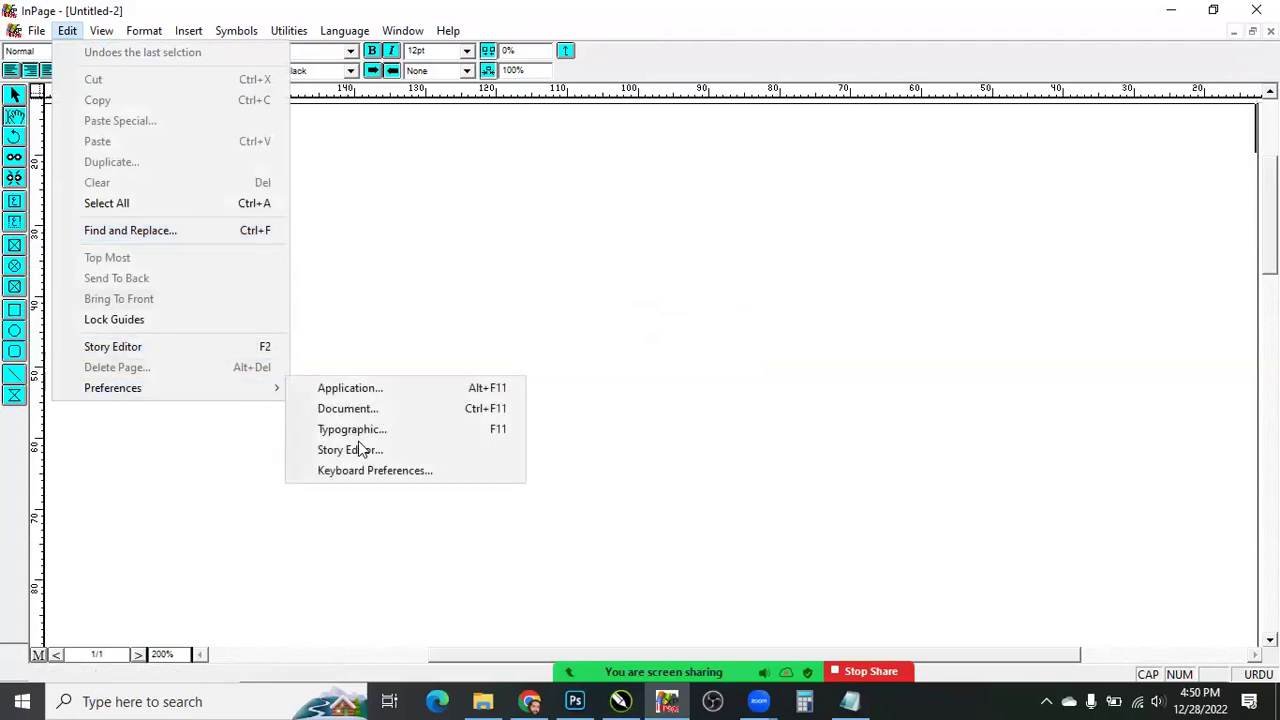
click(377, 465)
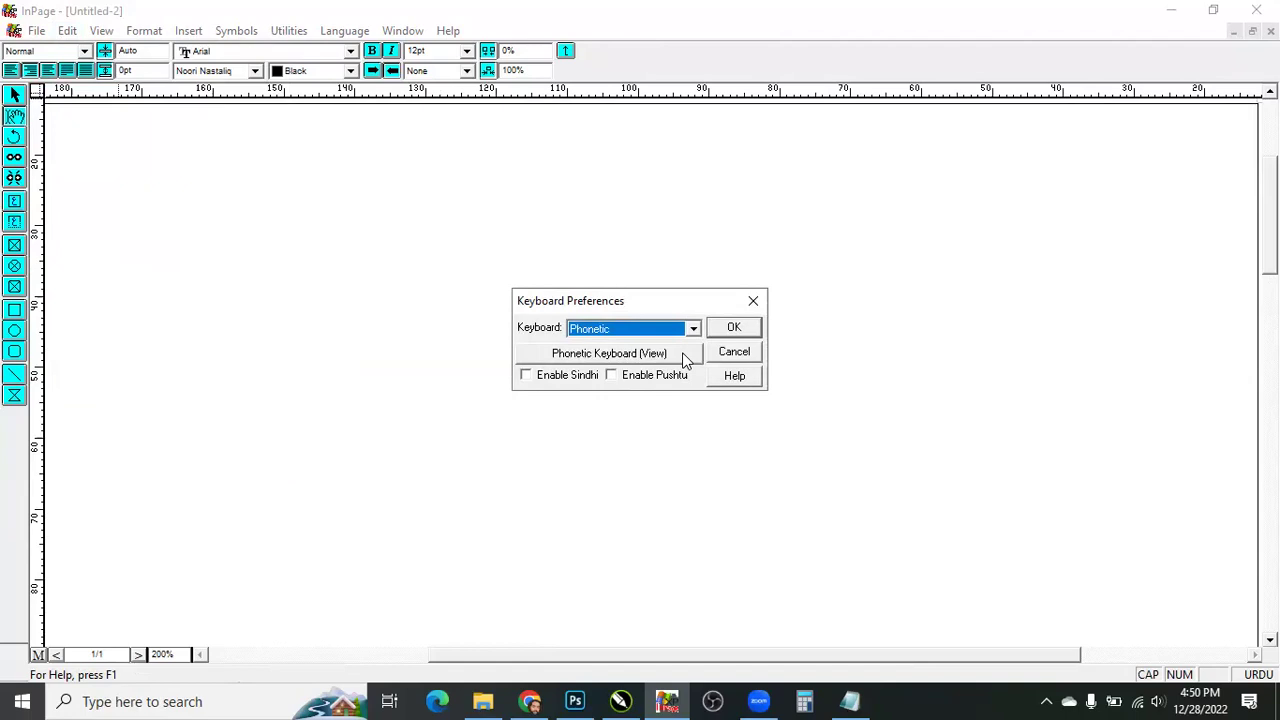
click(734, 352)
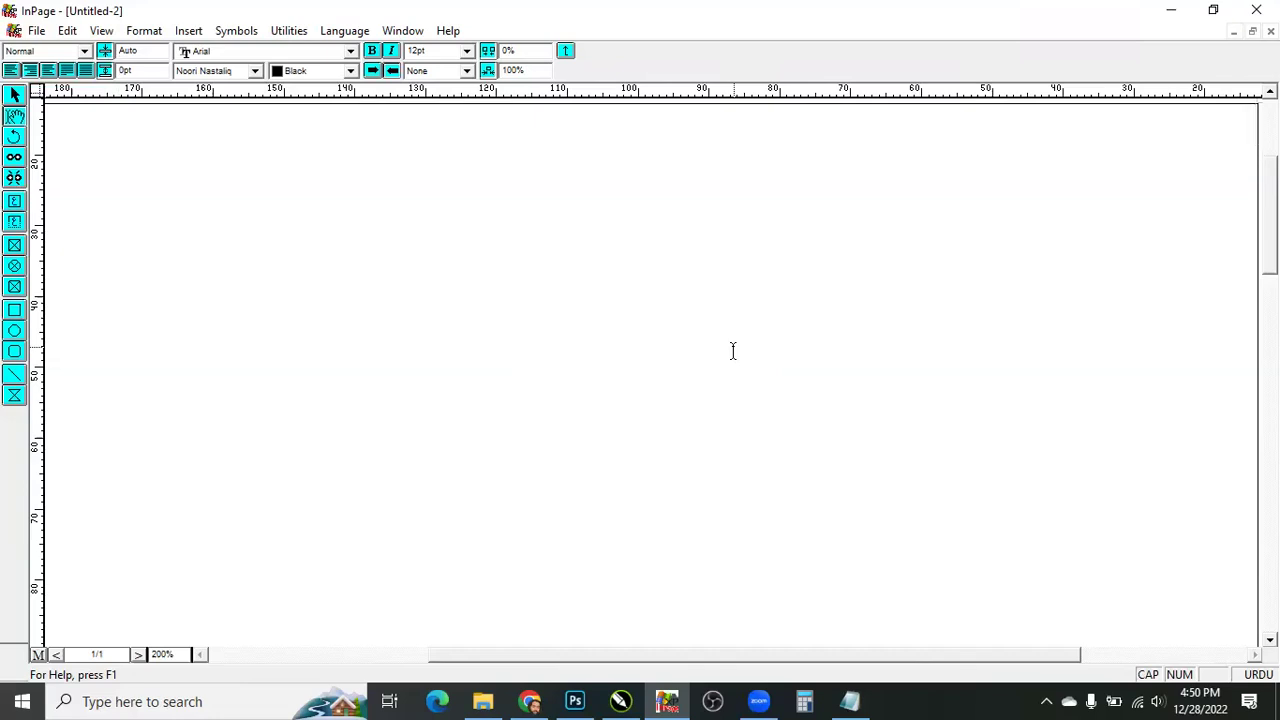
- Switch to File Explorer, go up to the soft folder and open the CorelDRAW Graphics Suite 2018 folder
right_click(733, 348)
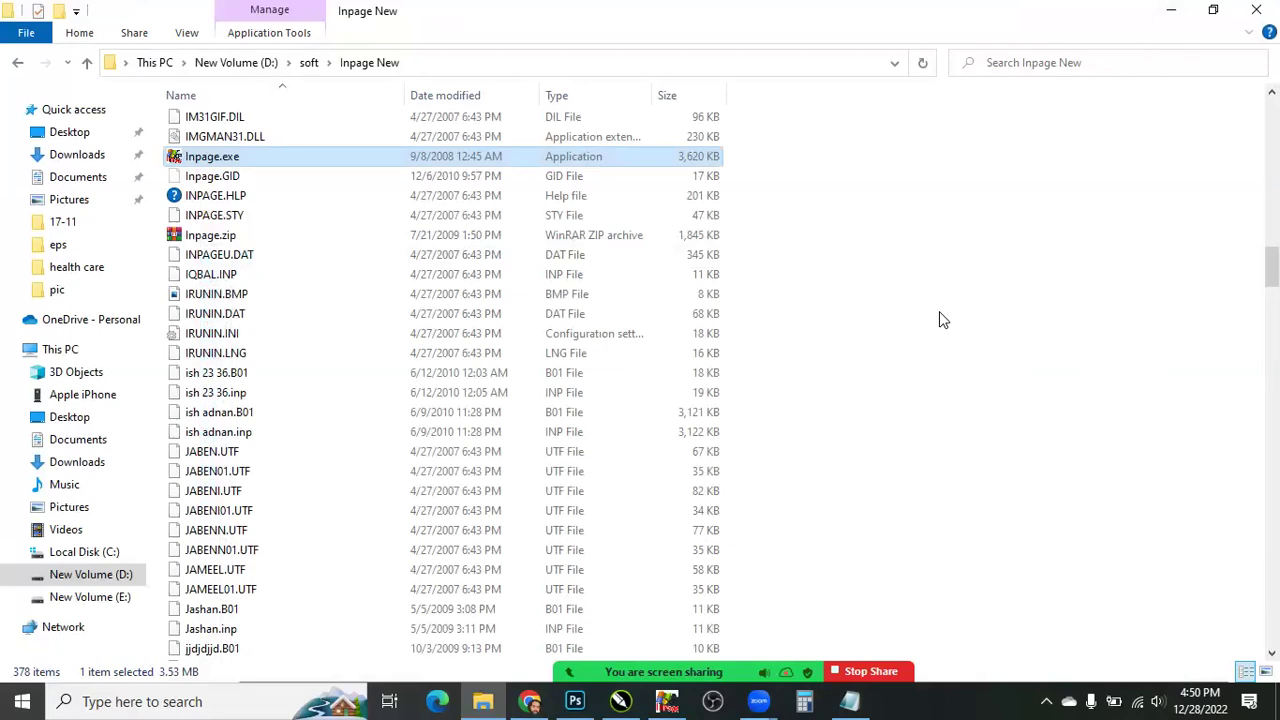
key(alt+Up)
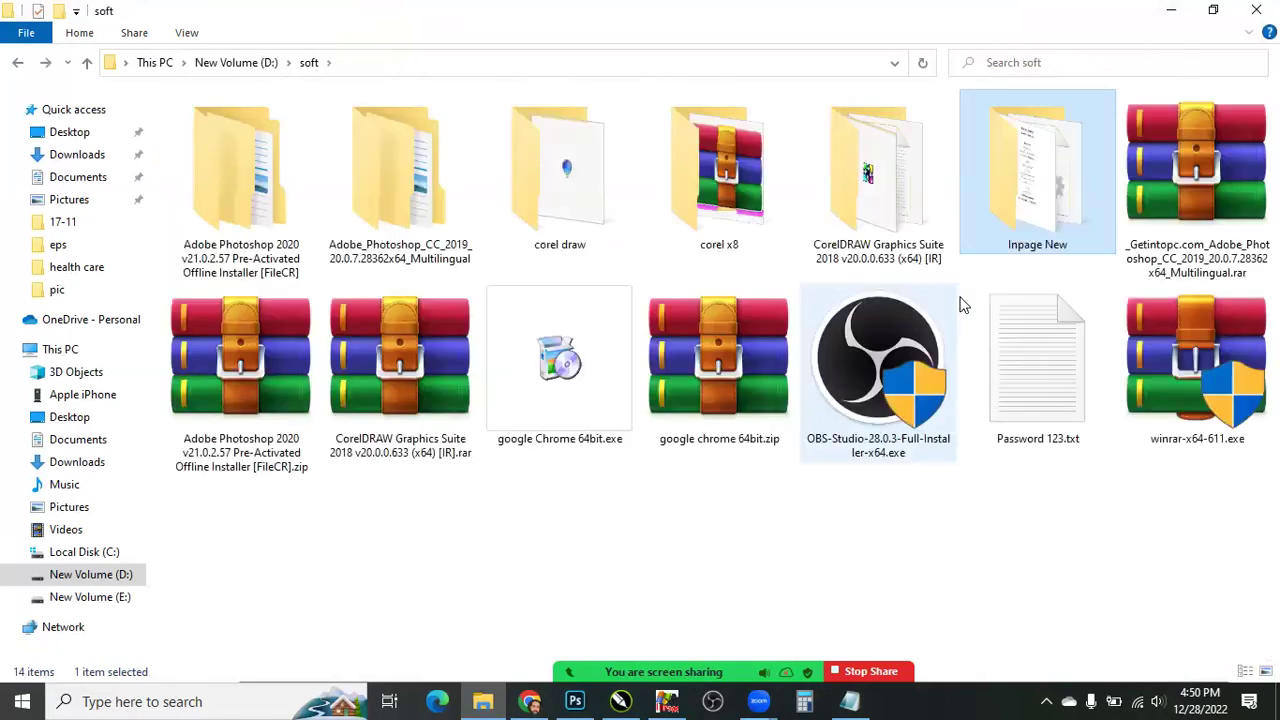
double_click(905, 200)
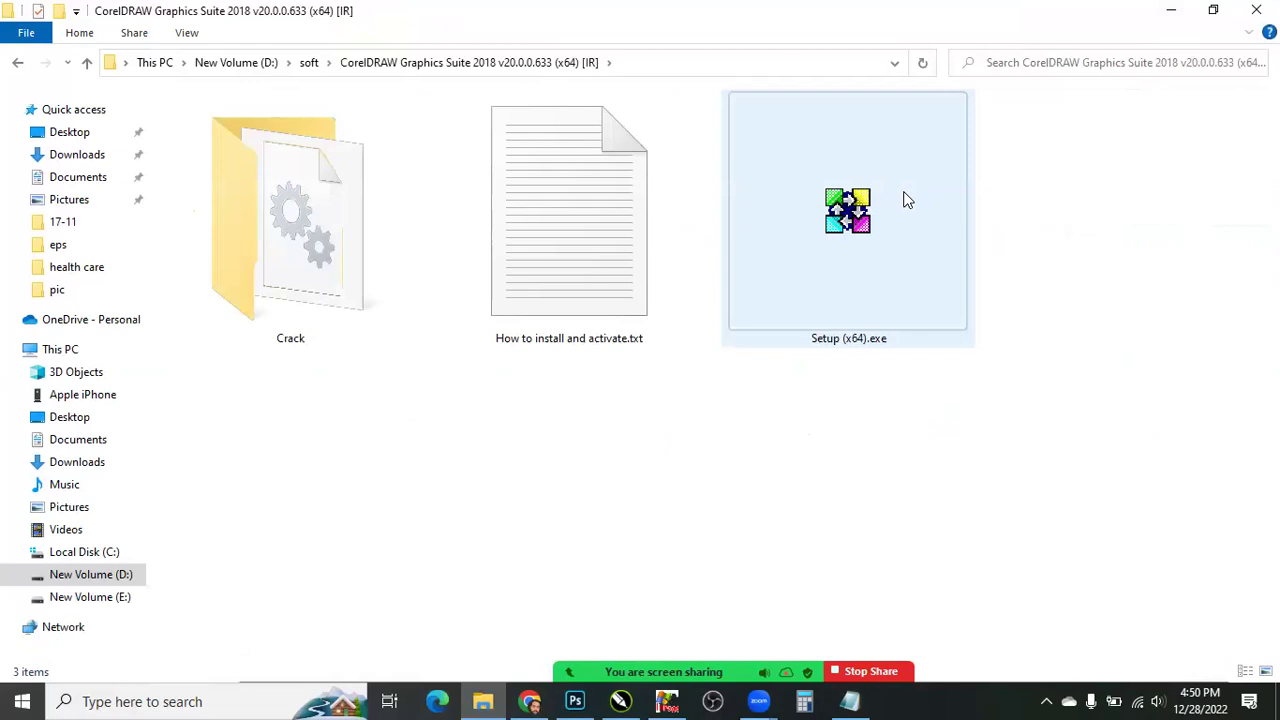
- Read How to install and activate.txt in Notepad and compare its steps with the files in the CorelDRAW Graphics Suite 2018 folder
click(864, 701)
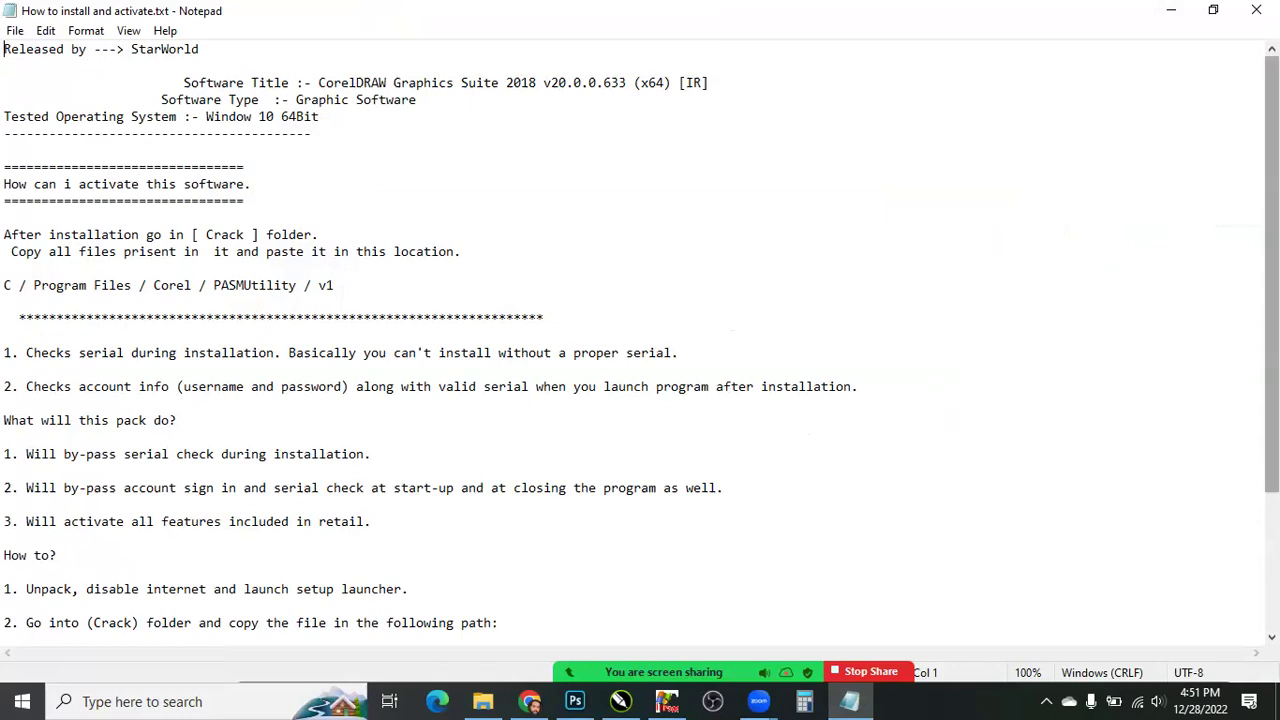
scroll(1271, 300, down, 3)
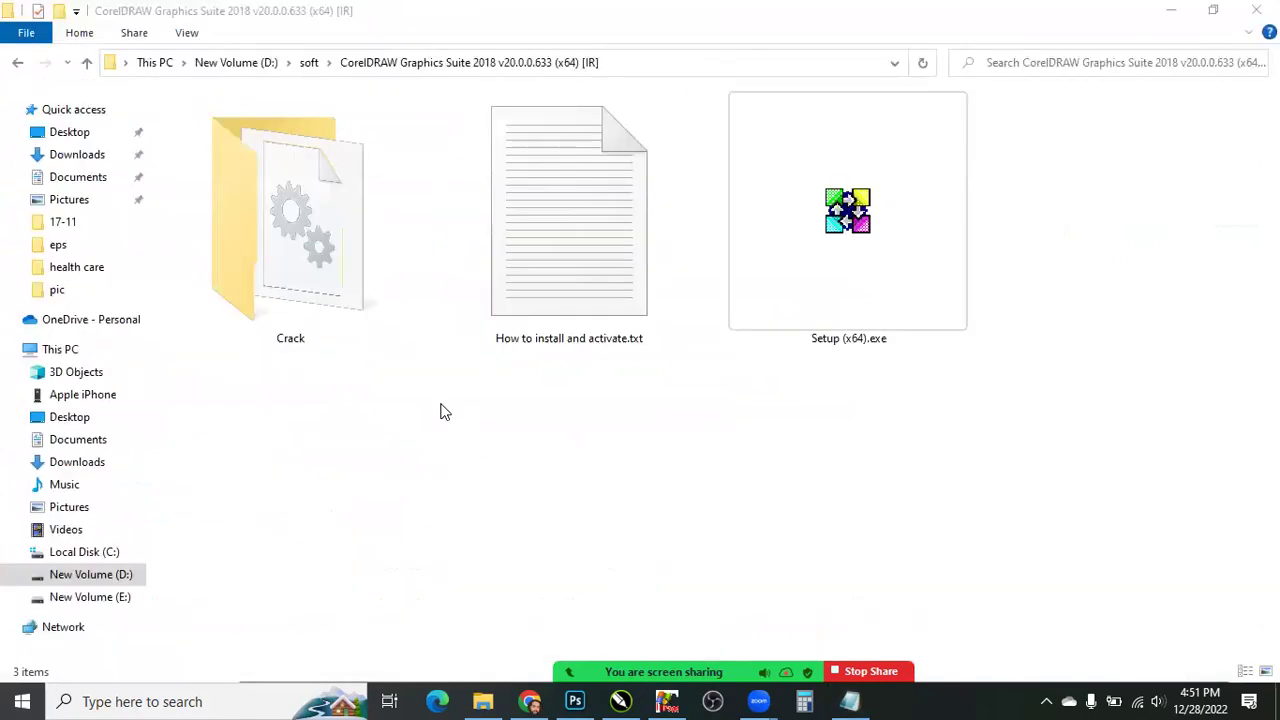
key(alt+Tab)
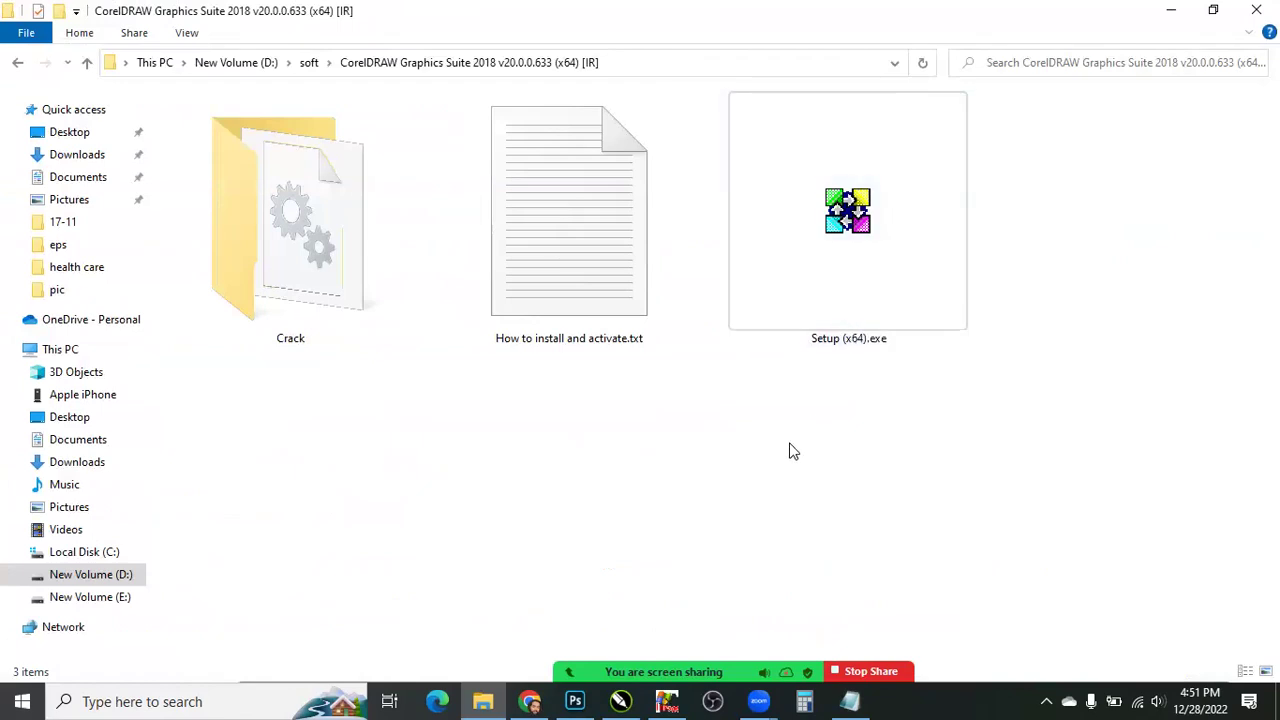
key(alt+Tab)
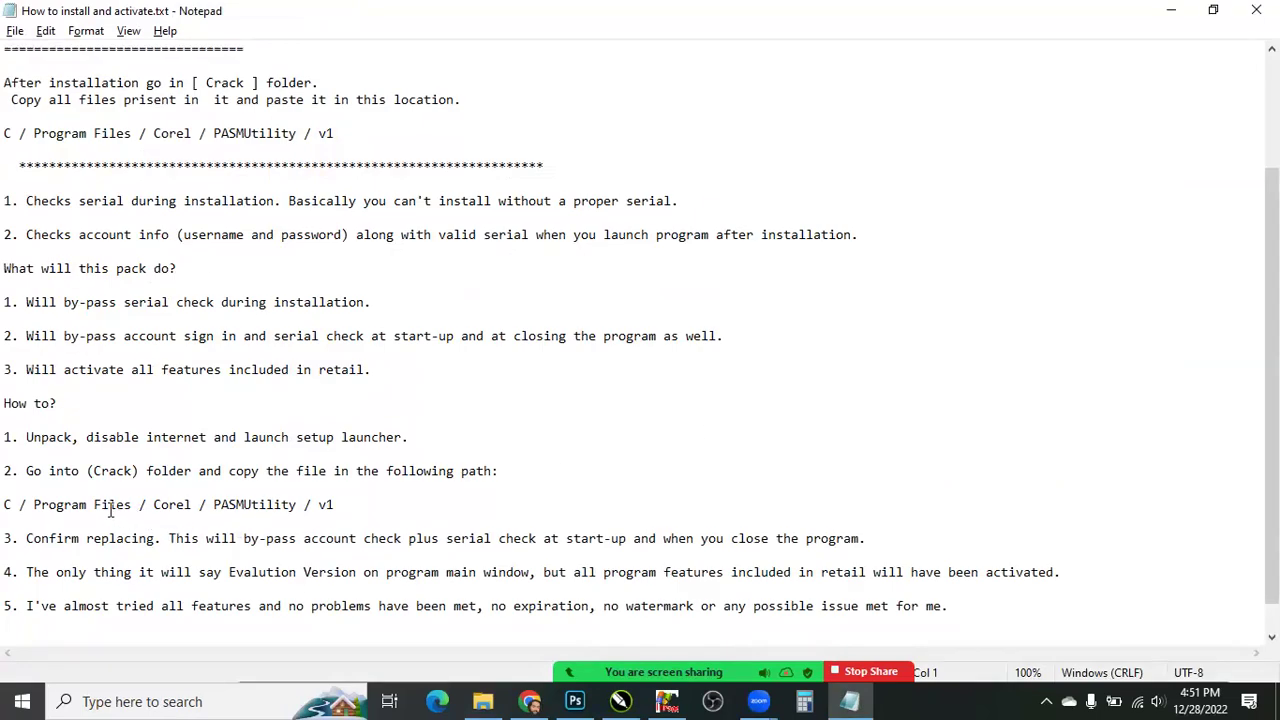
key(alt+Tab)
key(alt+Tab)
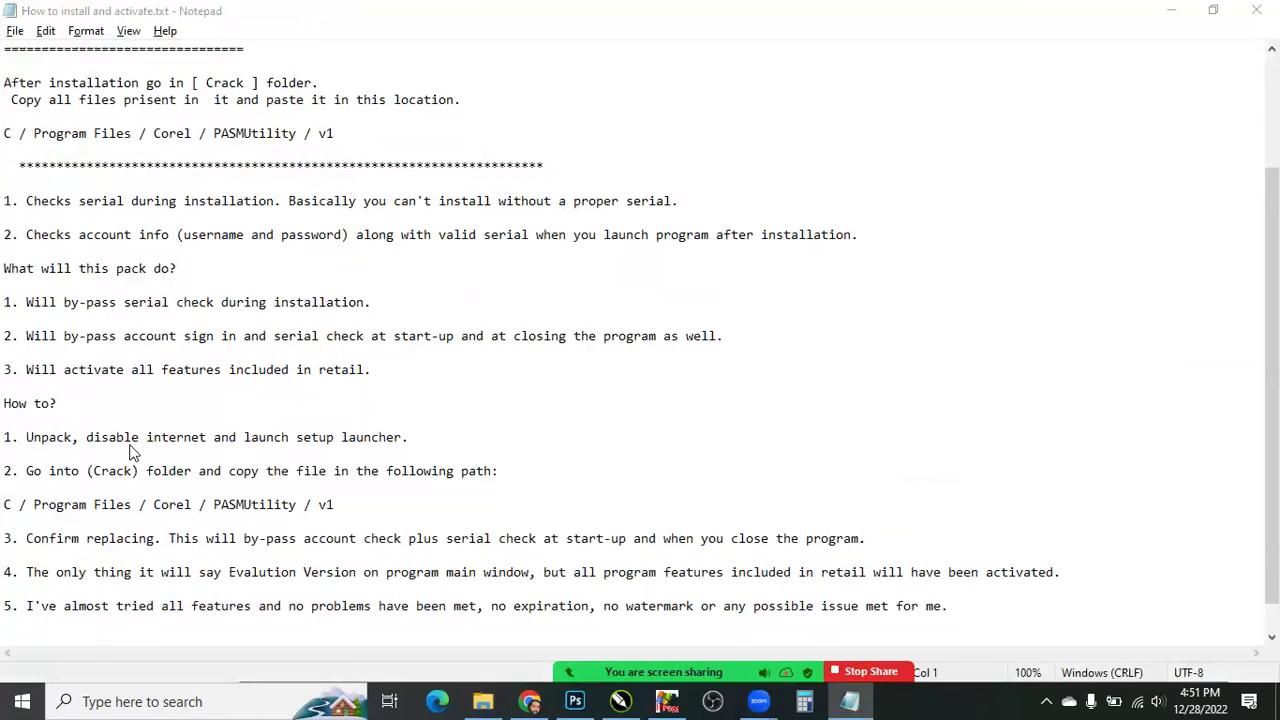
key(alt+Tab)
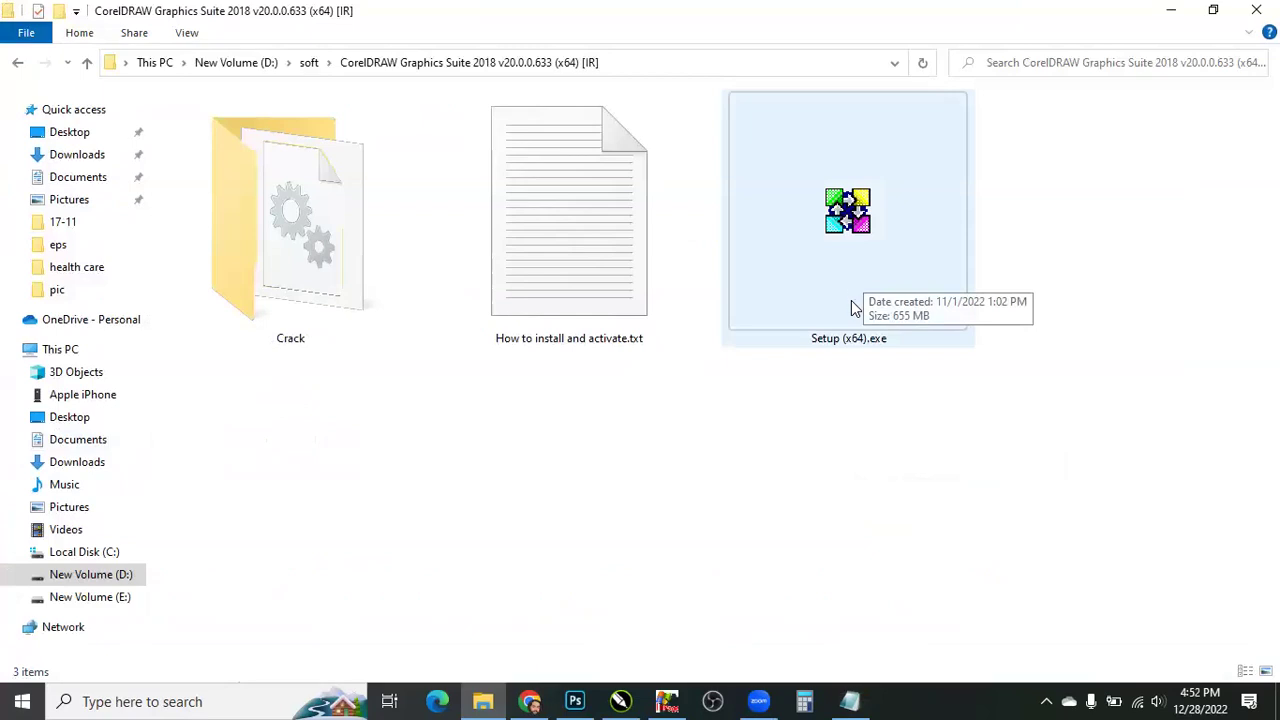
key(alt+Tab)
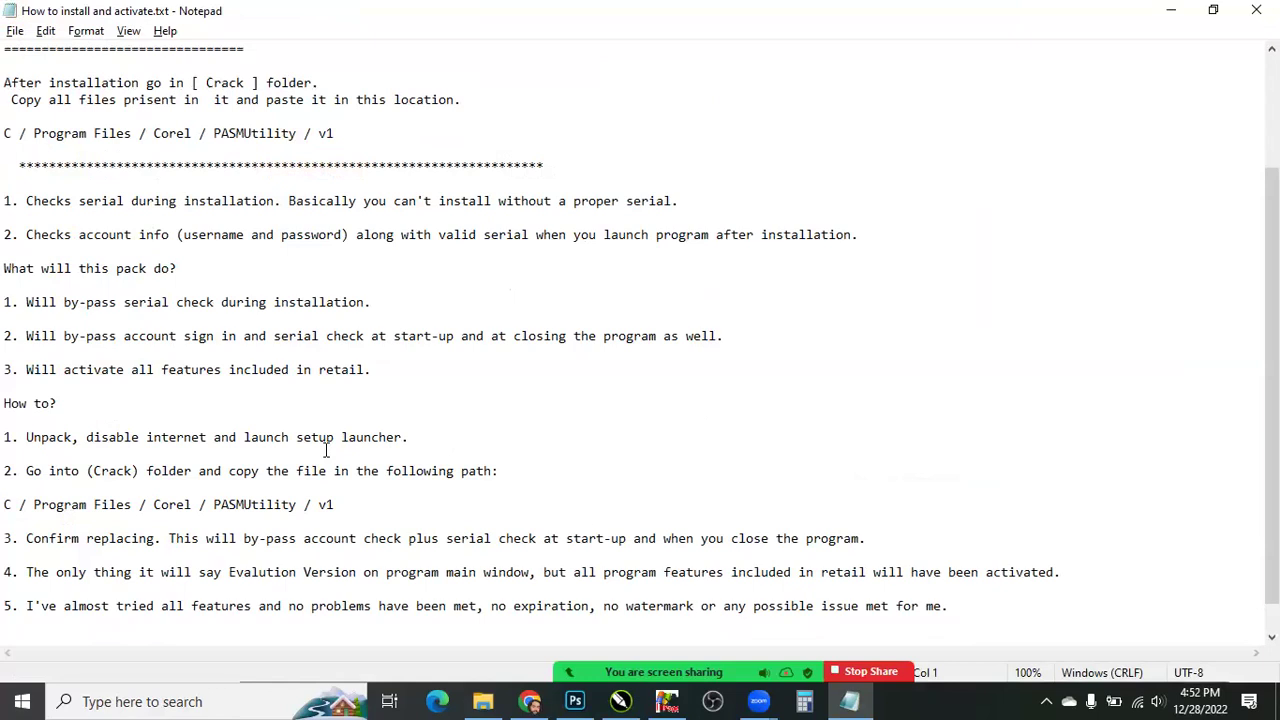
key(alt+Tab)
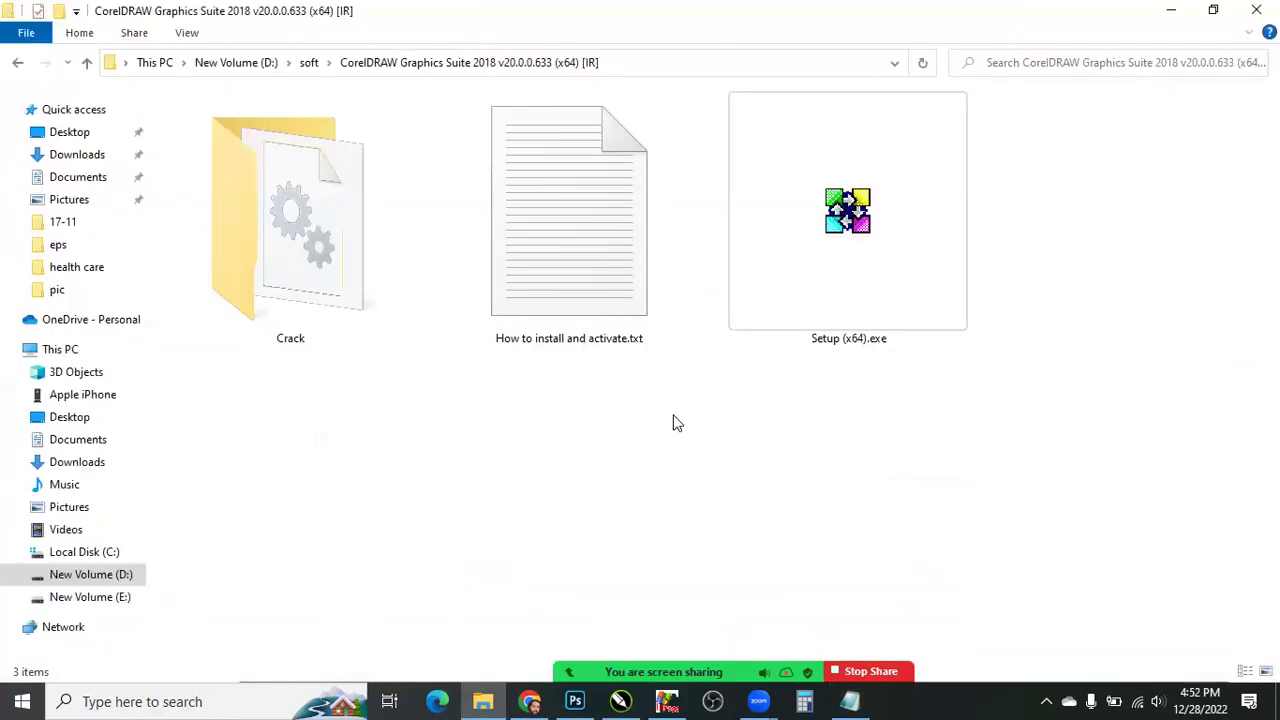
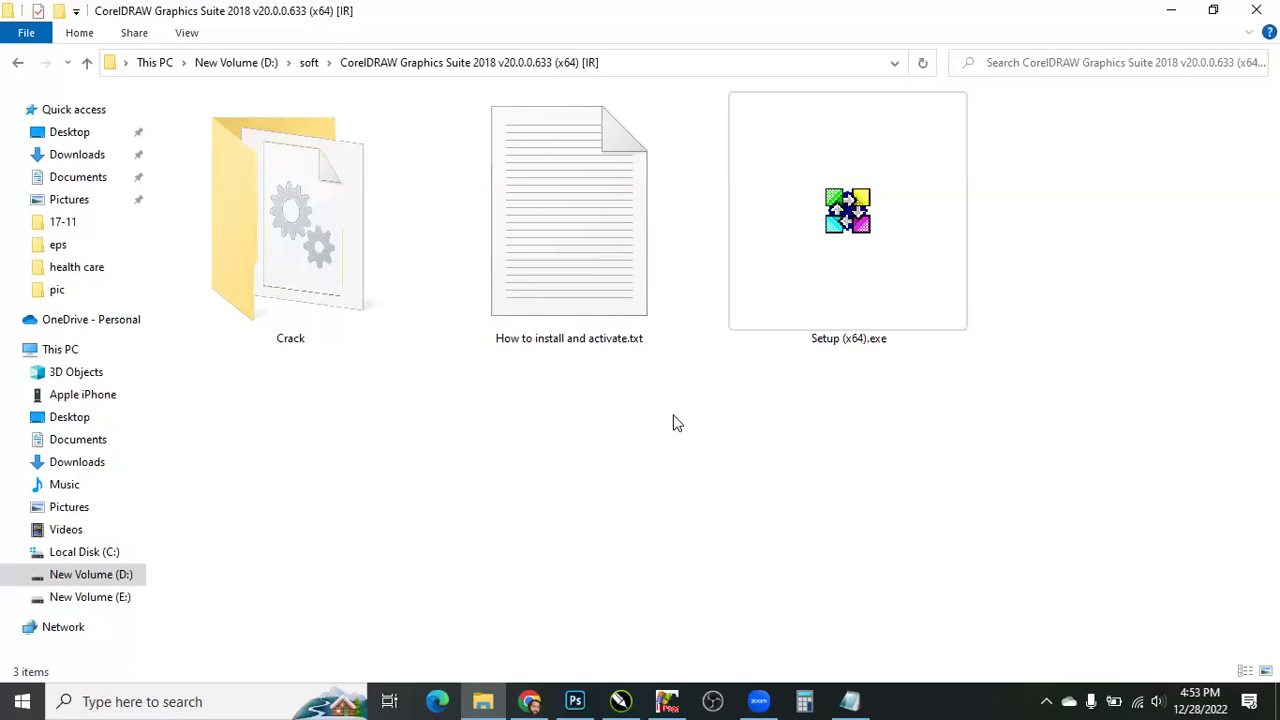
- Recheck the copy instruction in How to install and activate.txt, open the Crack folder and show its contents as extra large icons
click(850, 701)
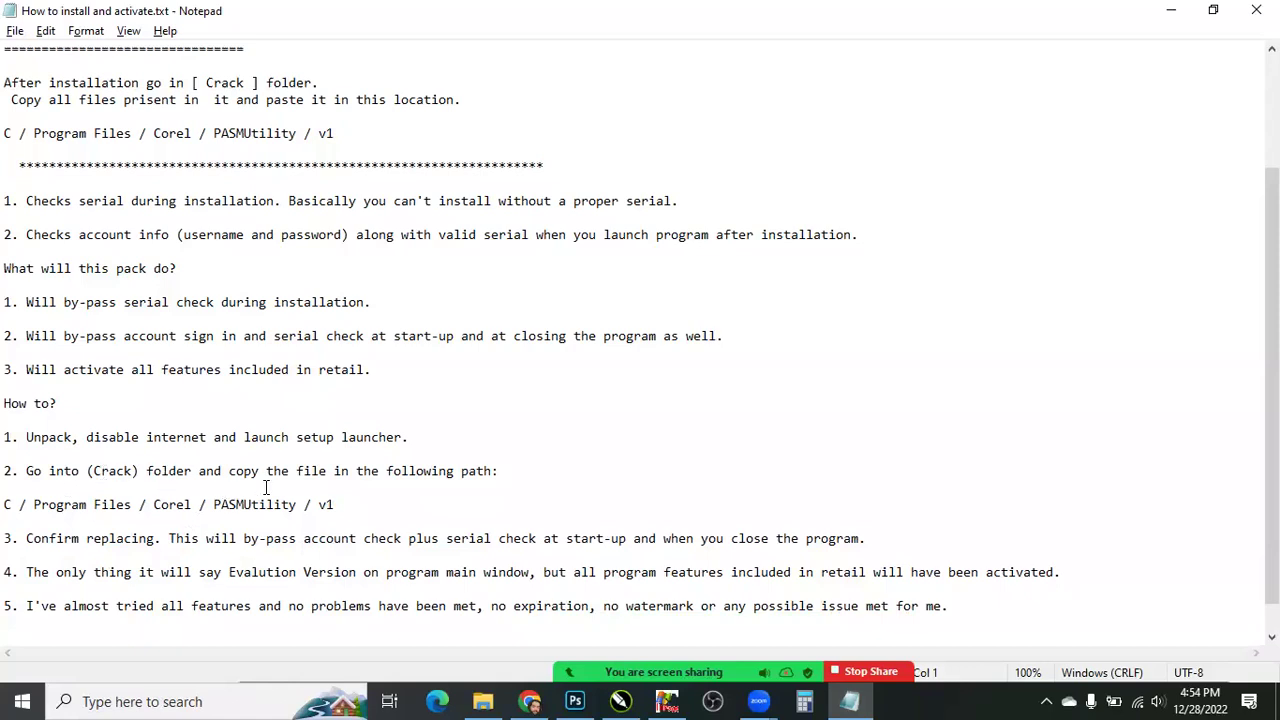
key(alt+Tab)
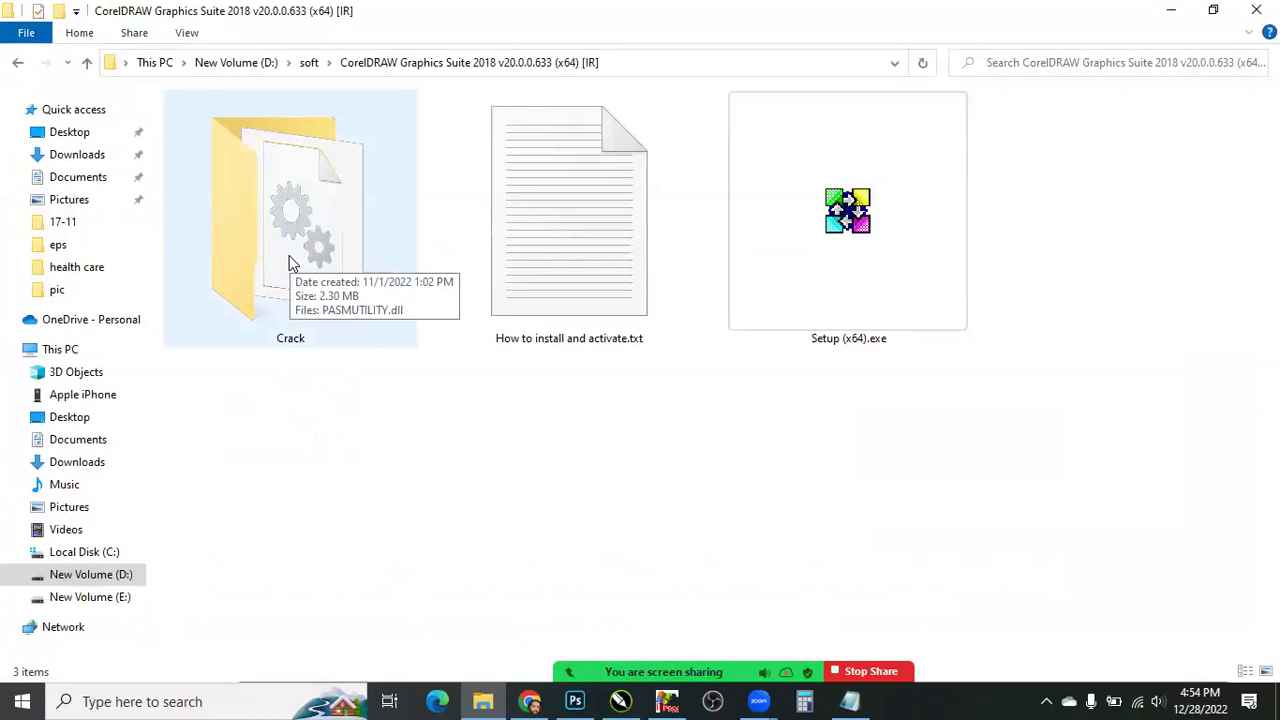
double_click(289, 263)
right_click(290, 258)
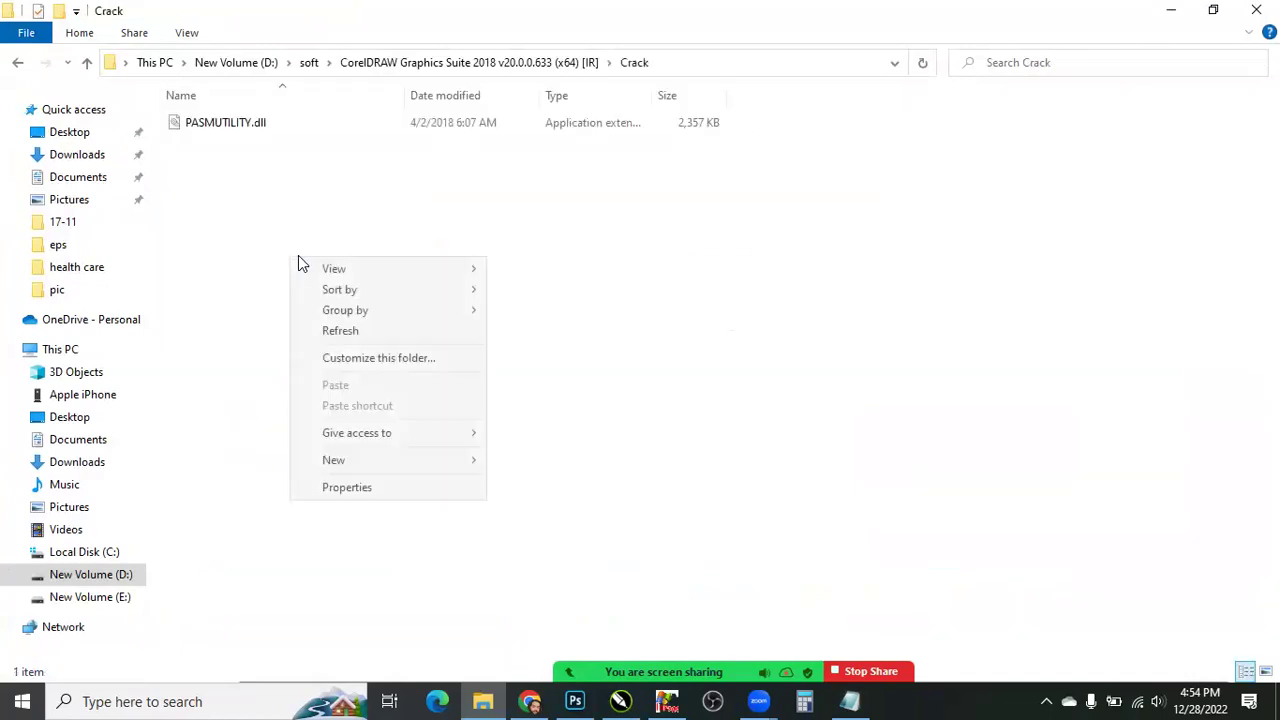
mouse_move(315, 268)
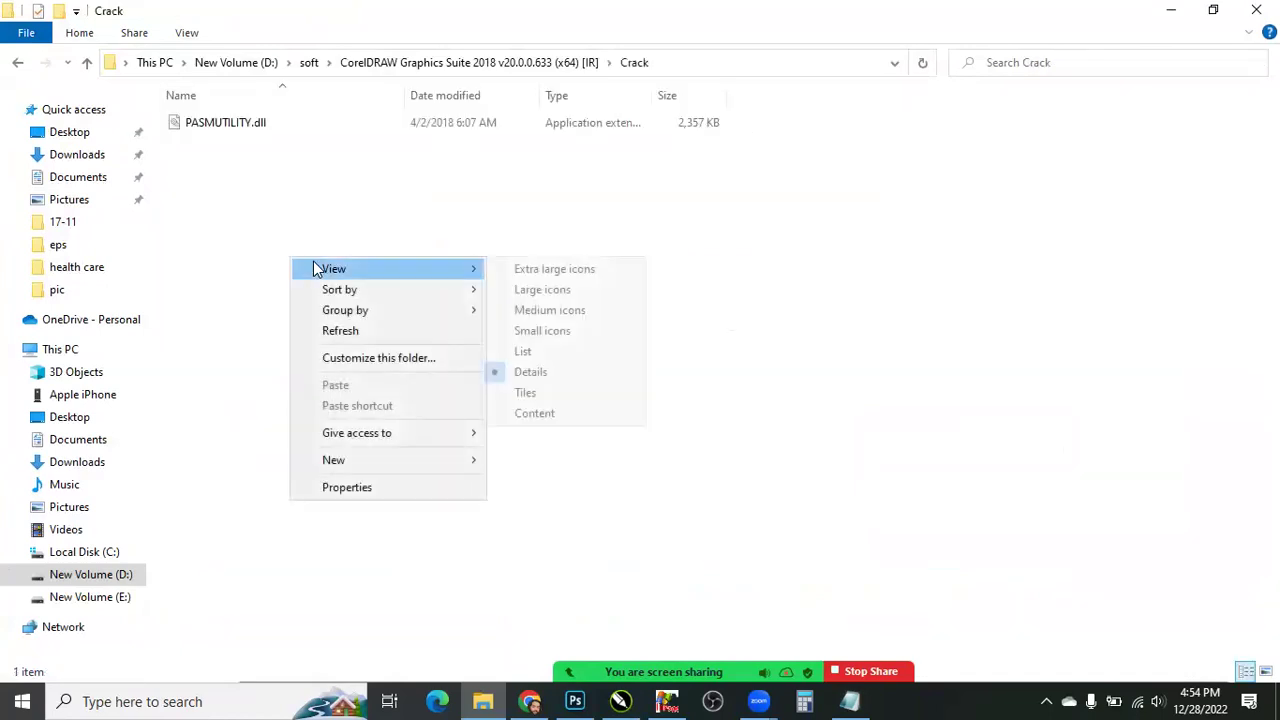
click(531, 270)
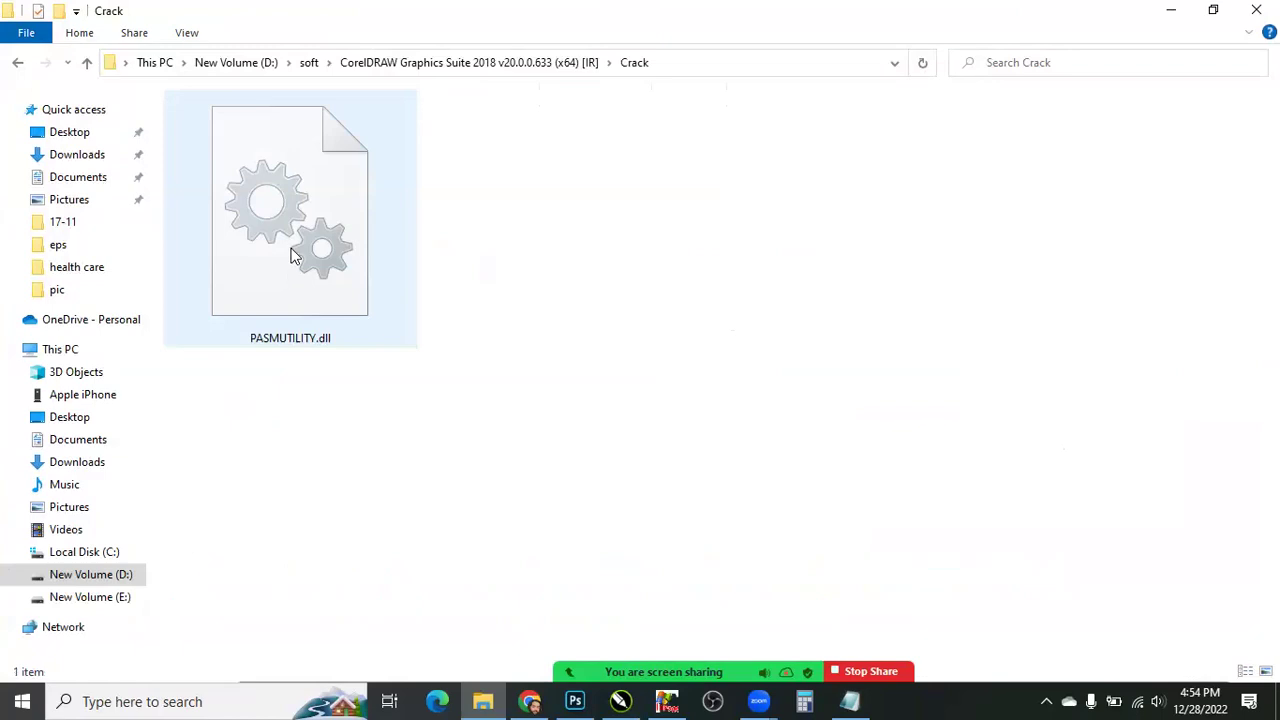
- Copy PASMUTILITY.dll from the Crack folder and check the destination path in the Notepad instructions
right_click(289, 249)
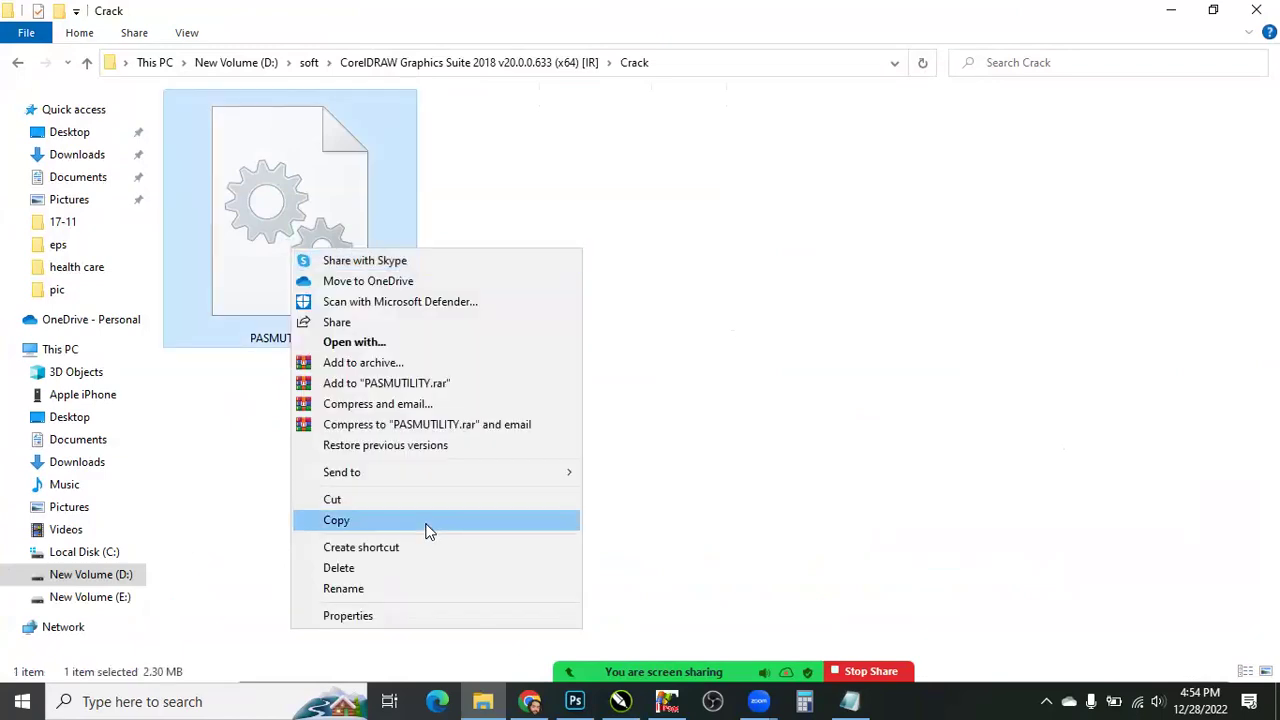
click(415, 521)
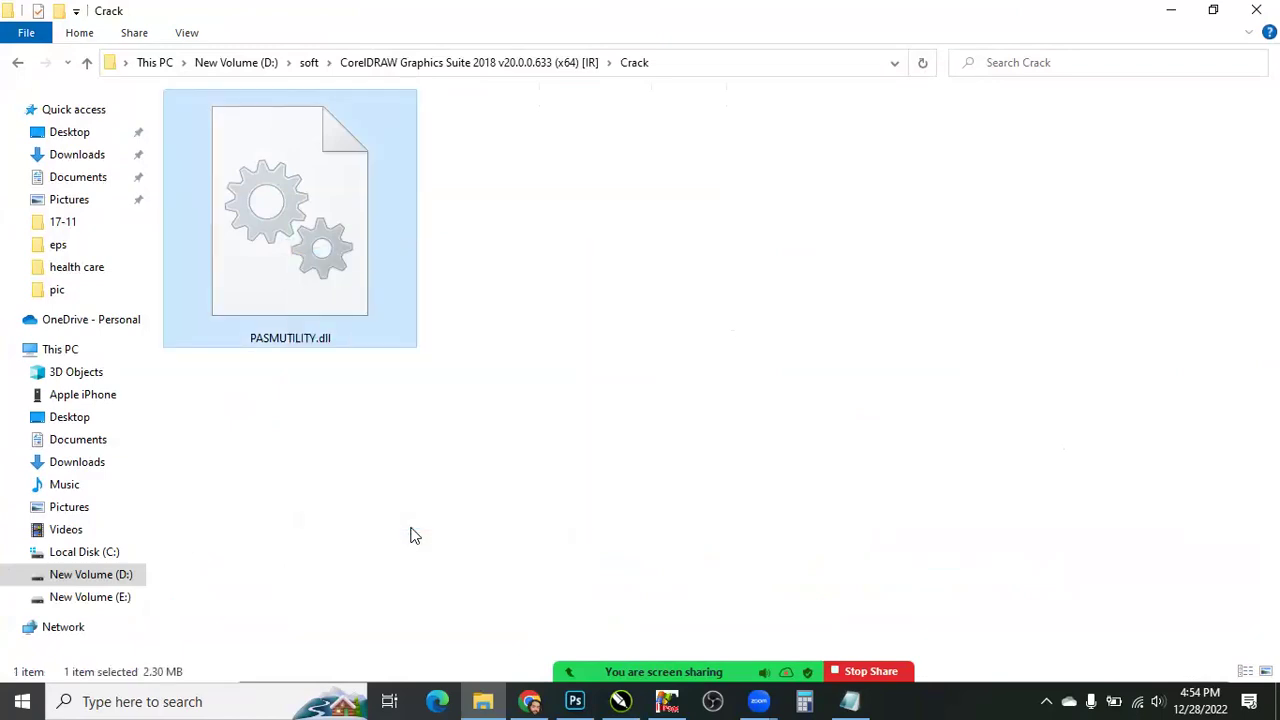
key(alt+Tab)
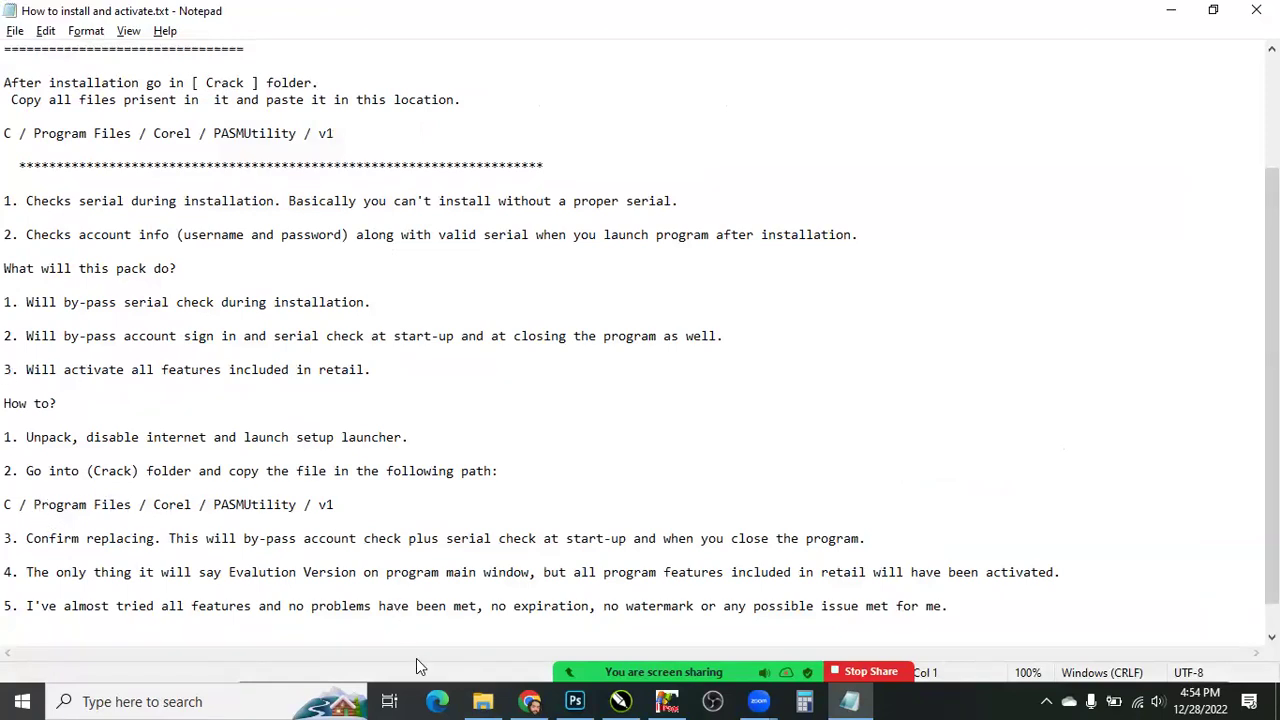
- Open a second File Explorer window from the frequent New folder, maximize it and go to Local Disk (C:)
click(486, 700)
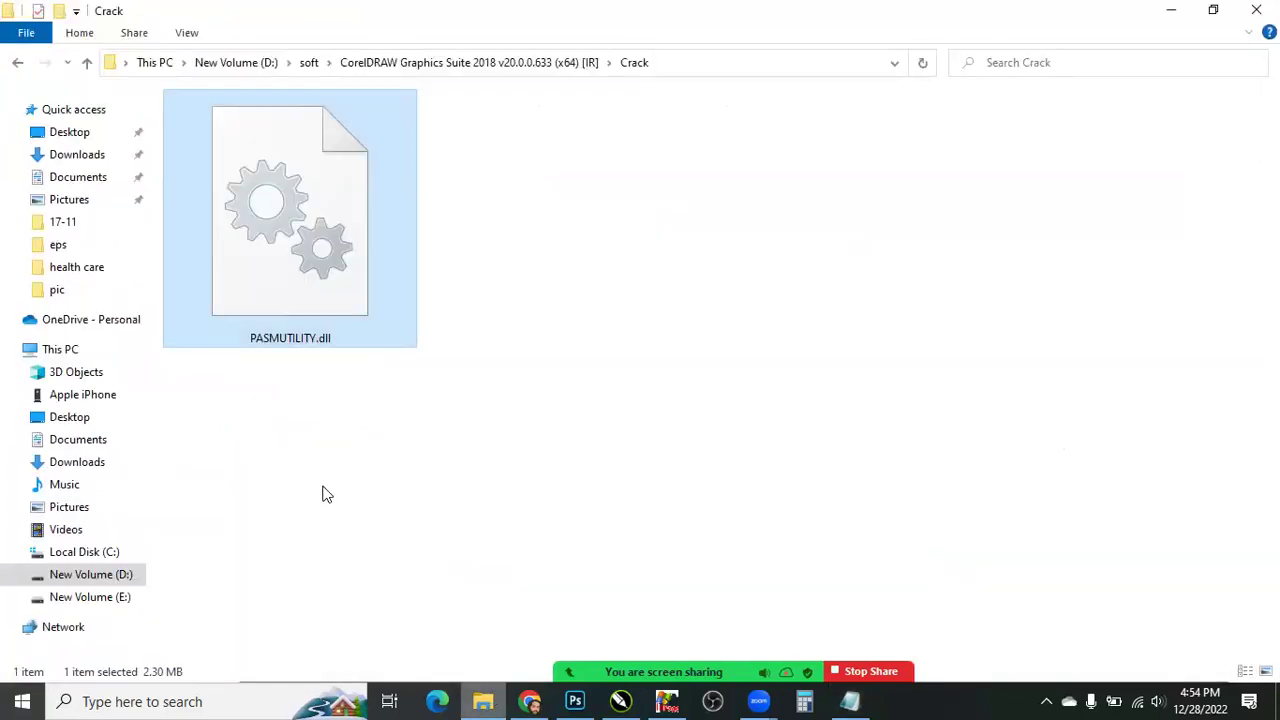
drag(506, 696, 480, 544)
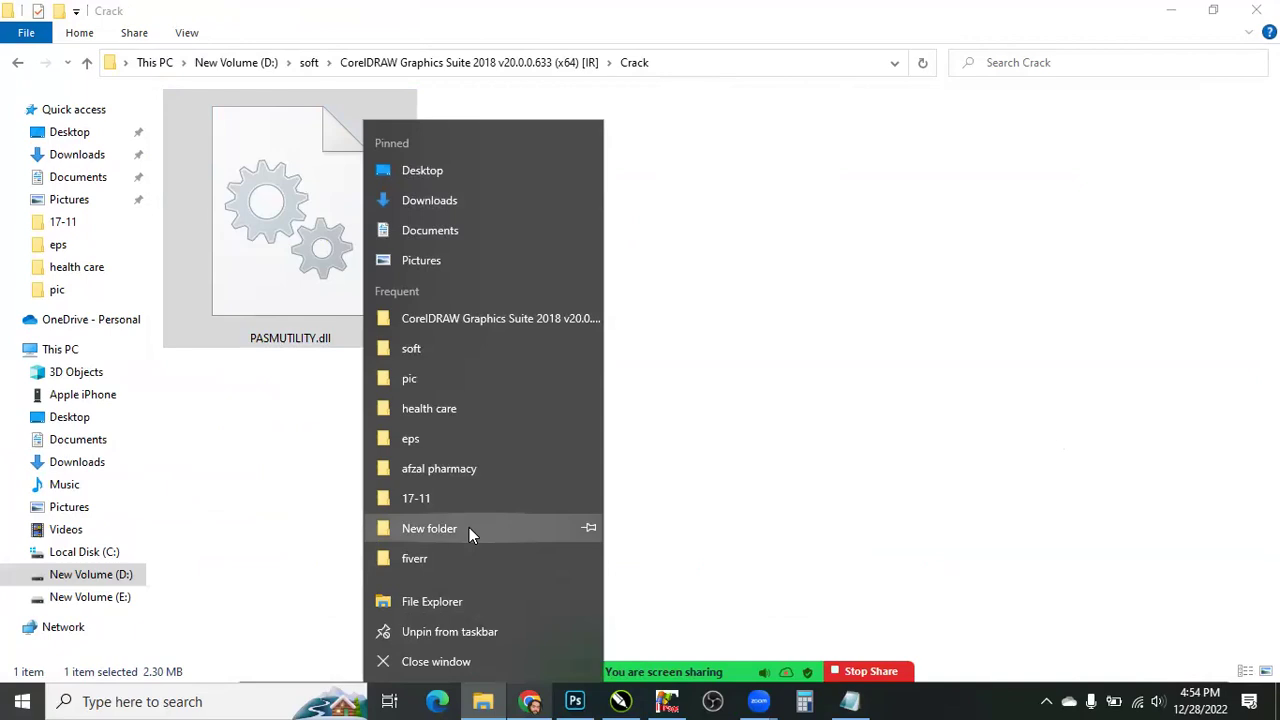
click(276, 366)
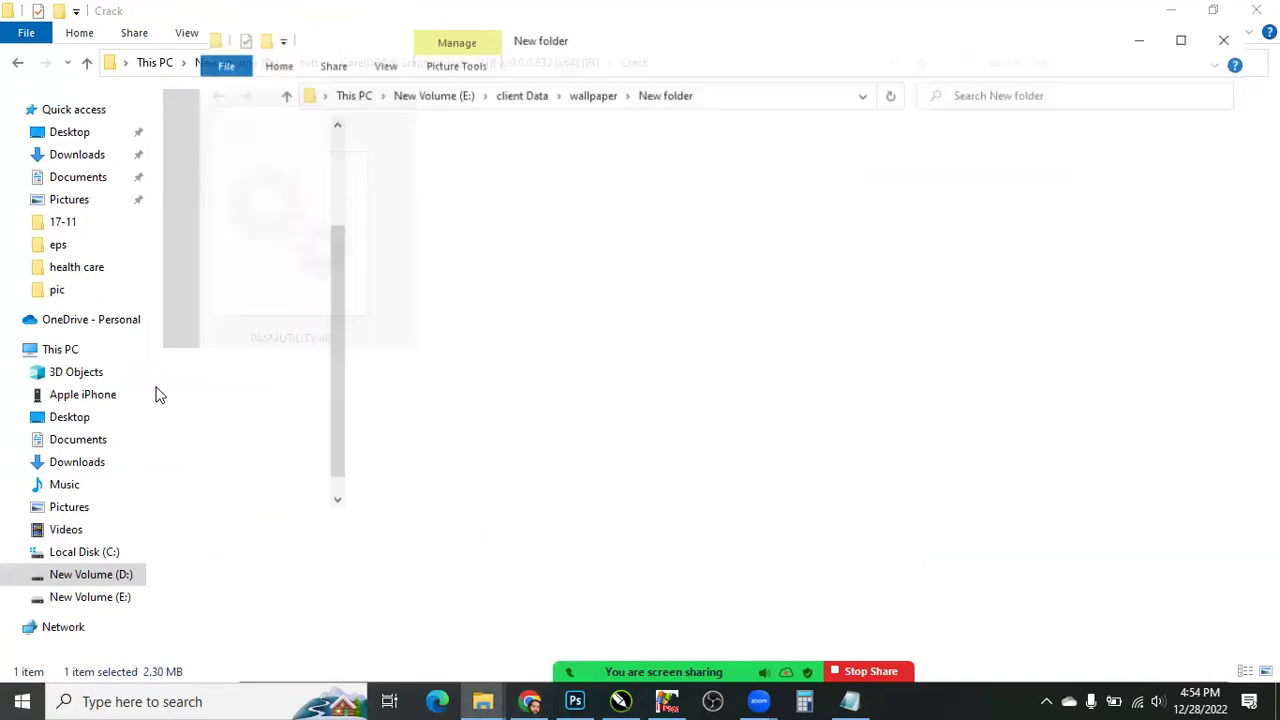
double_click(678, 44)
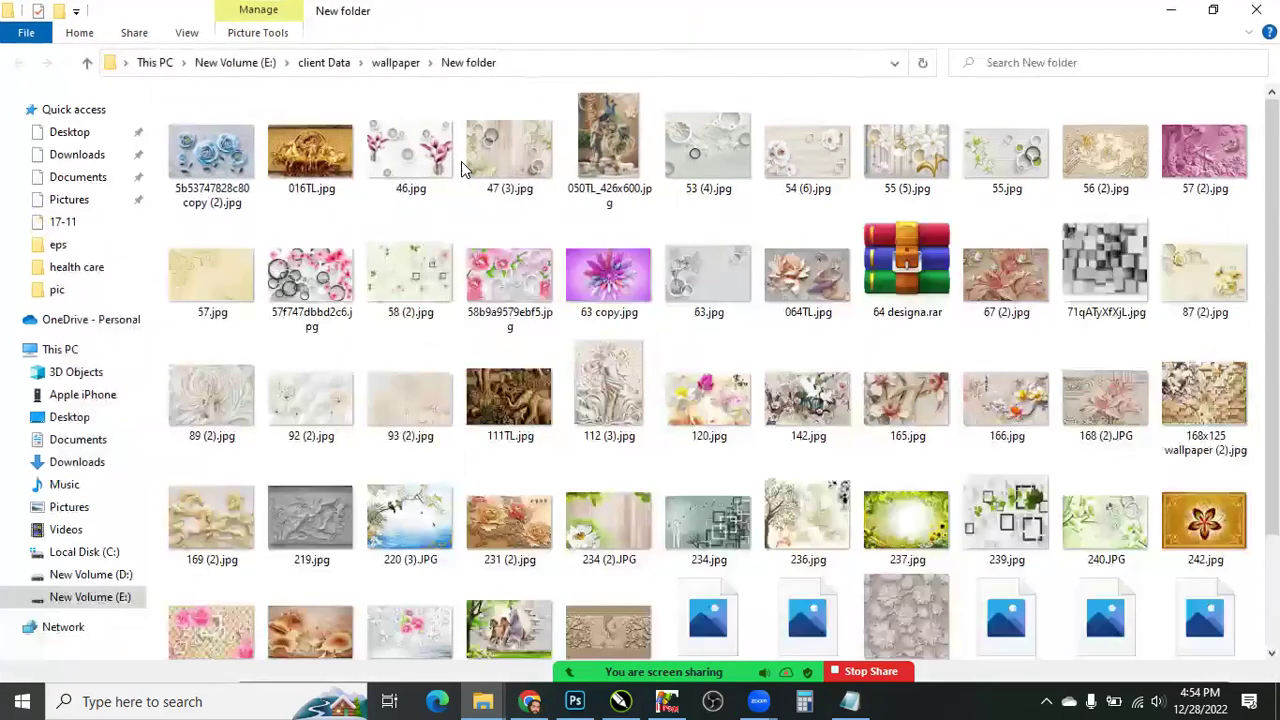
click(100, 551)
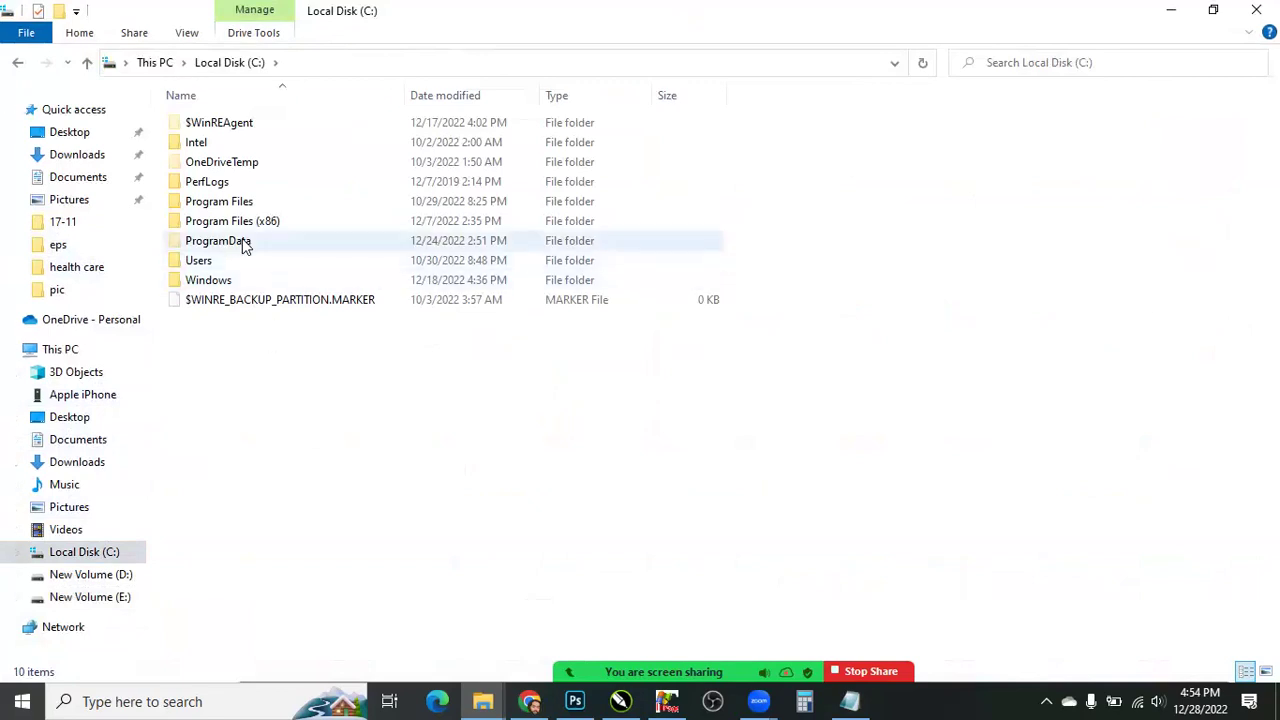
- Check the path in the Notepad instructions and open Program Files on Local Disk (C:)
key(alt+Tab)
key(alt+Tab)
key(alt+Tab)
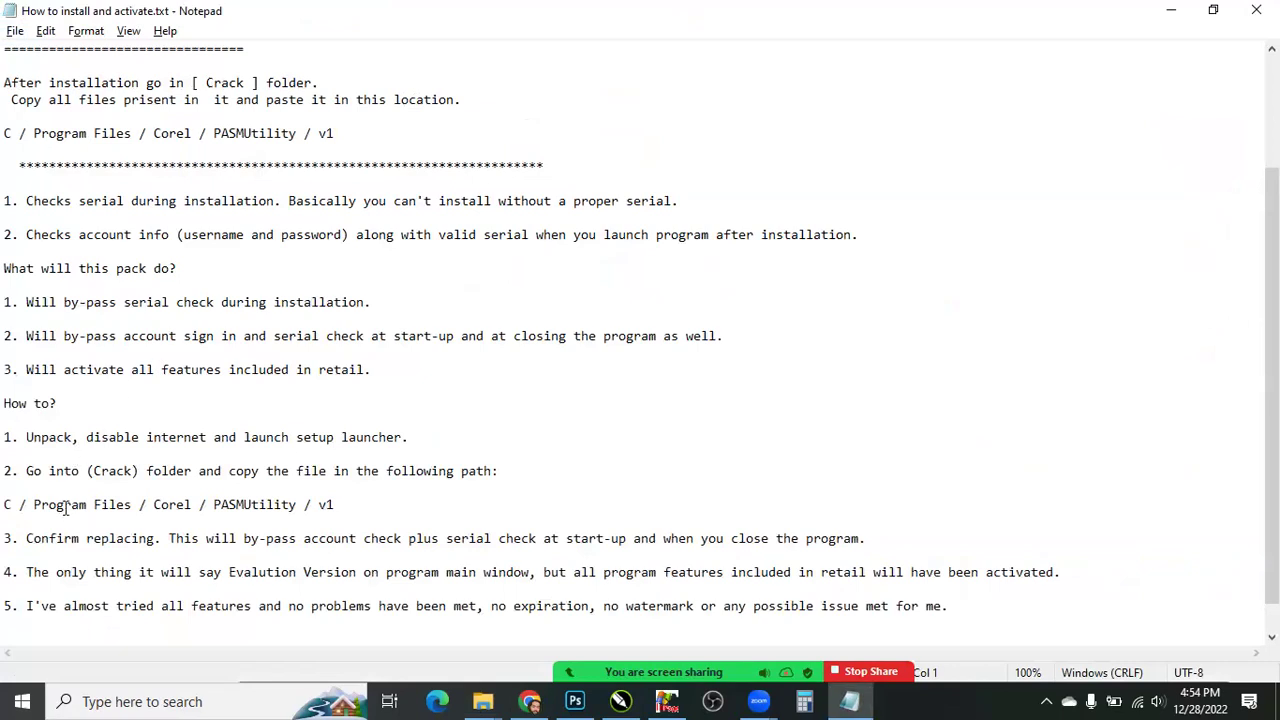
key(alt+Tab)
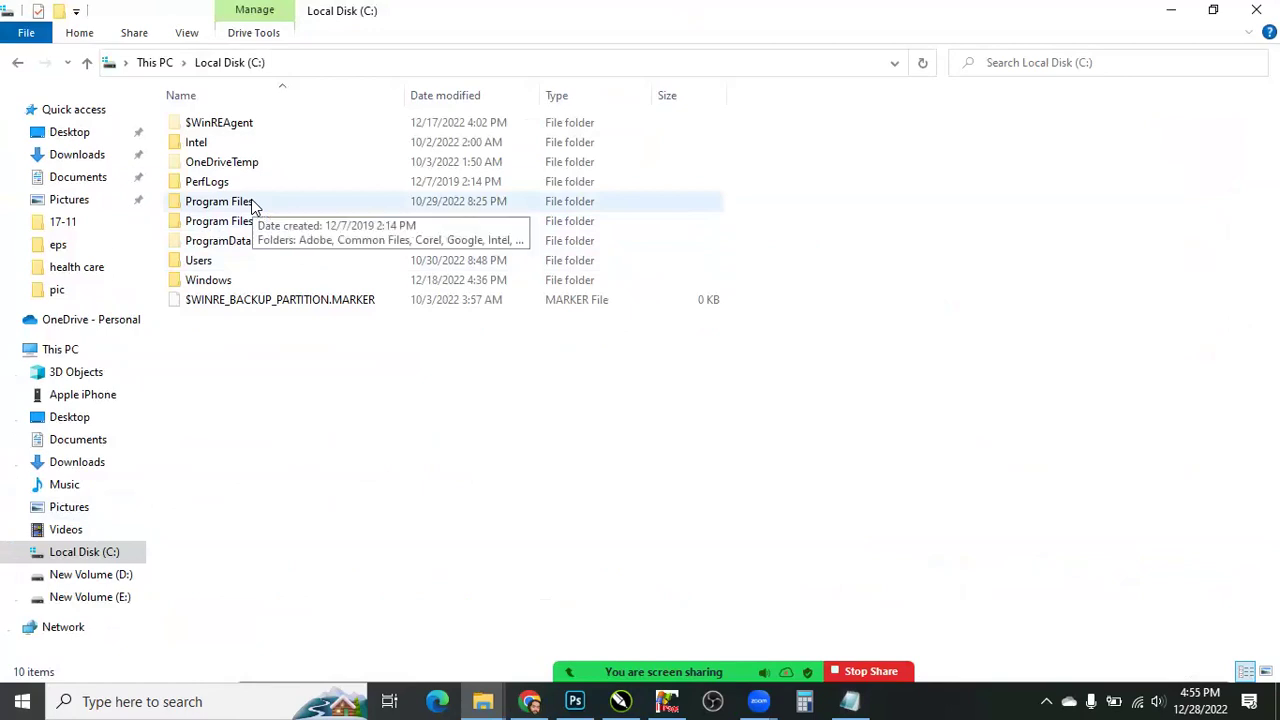
double_click(252, 203)
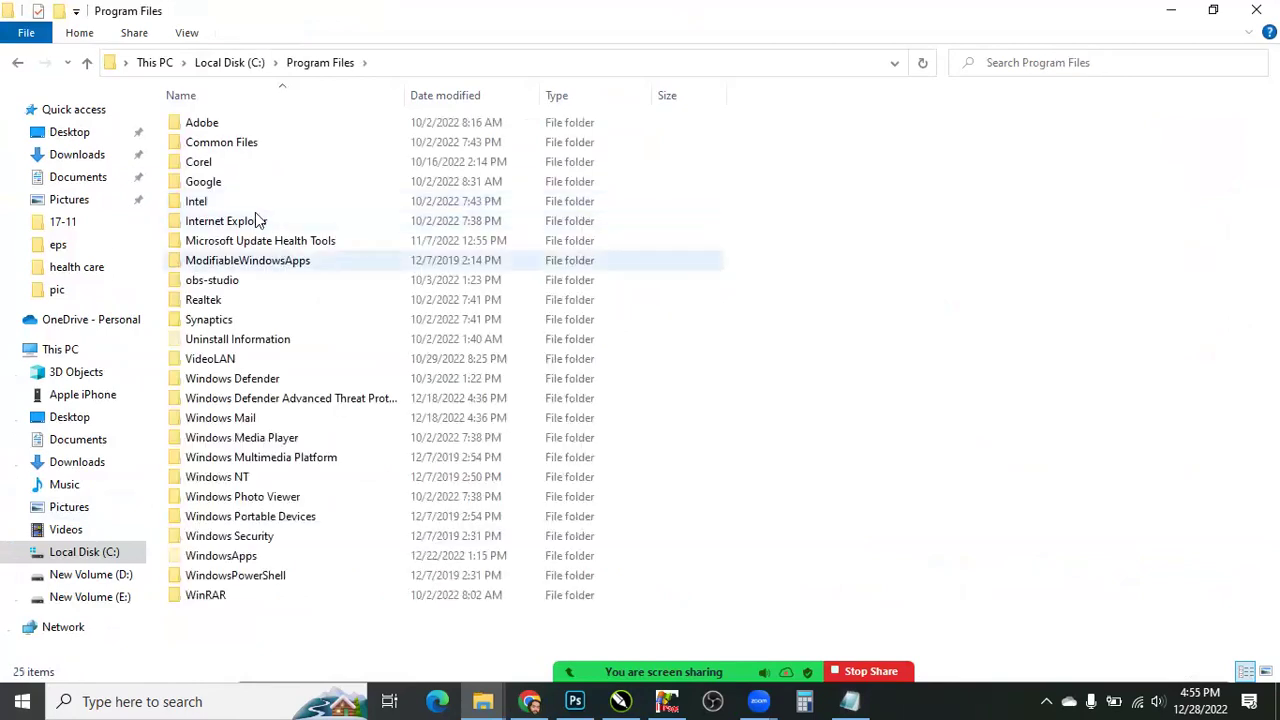
- Open the Corel folder in Program Files, comparing the path with the Notepad instructions
key(alt+Tab)
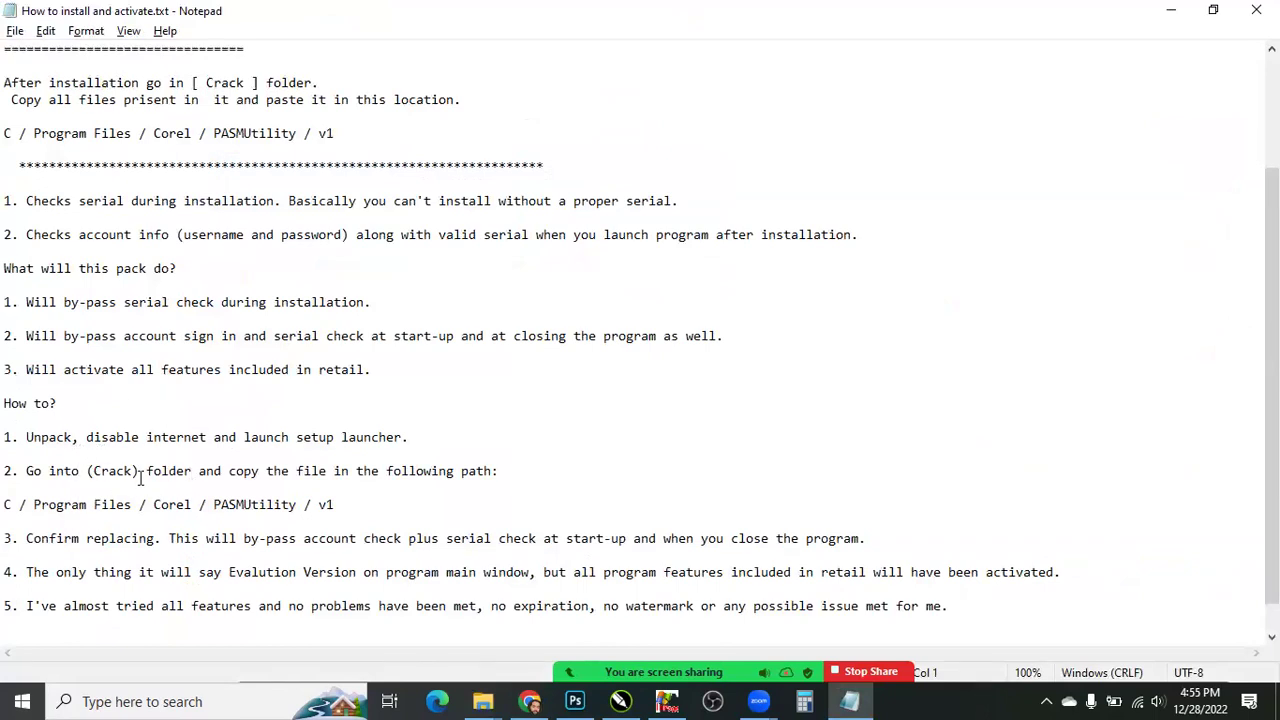
key(alt+Tab)
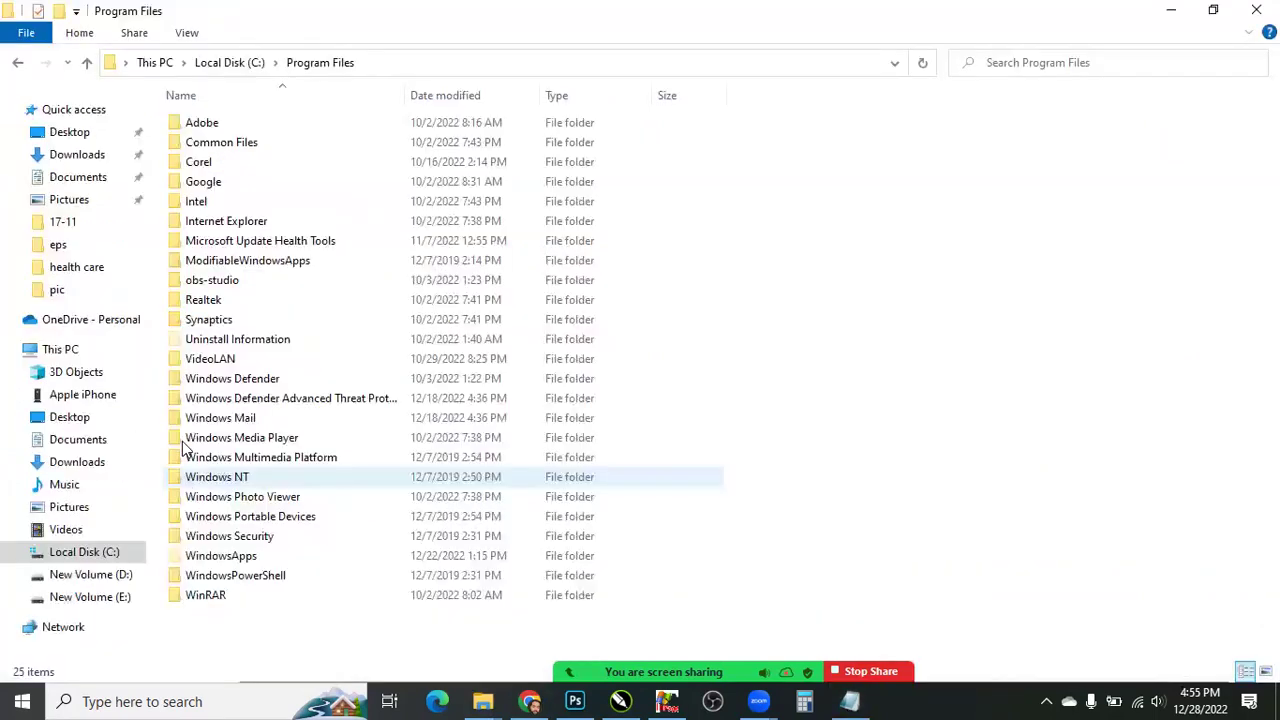
click(229, 167)
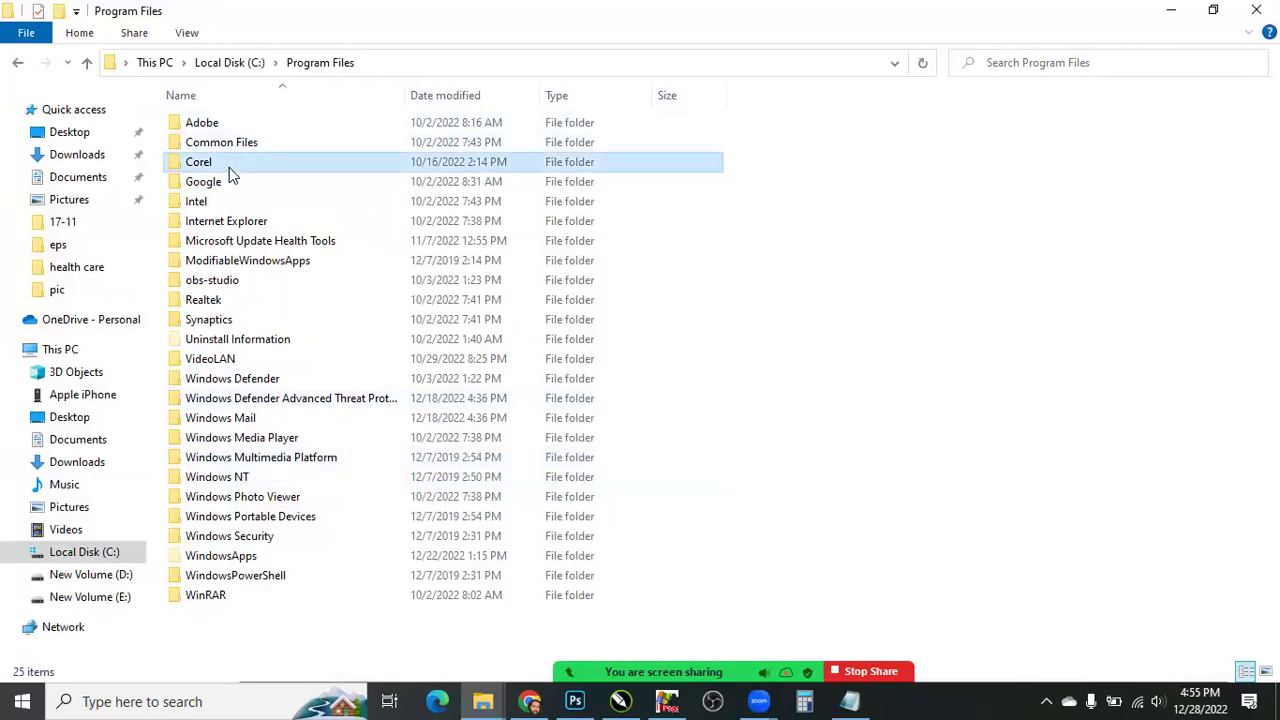
double_click(229, 167)
key(alt+Tab)
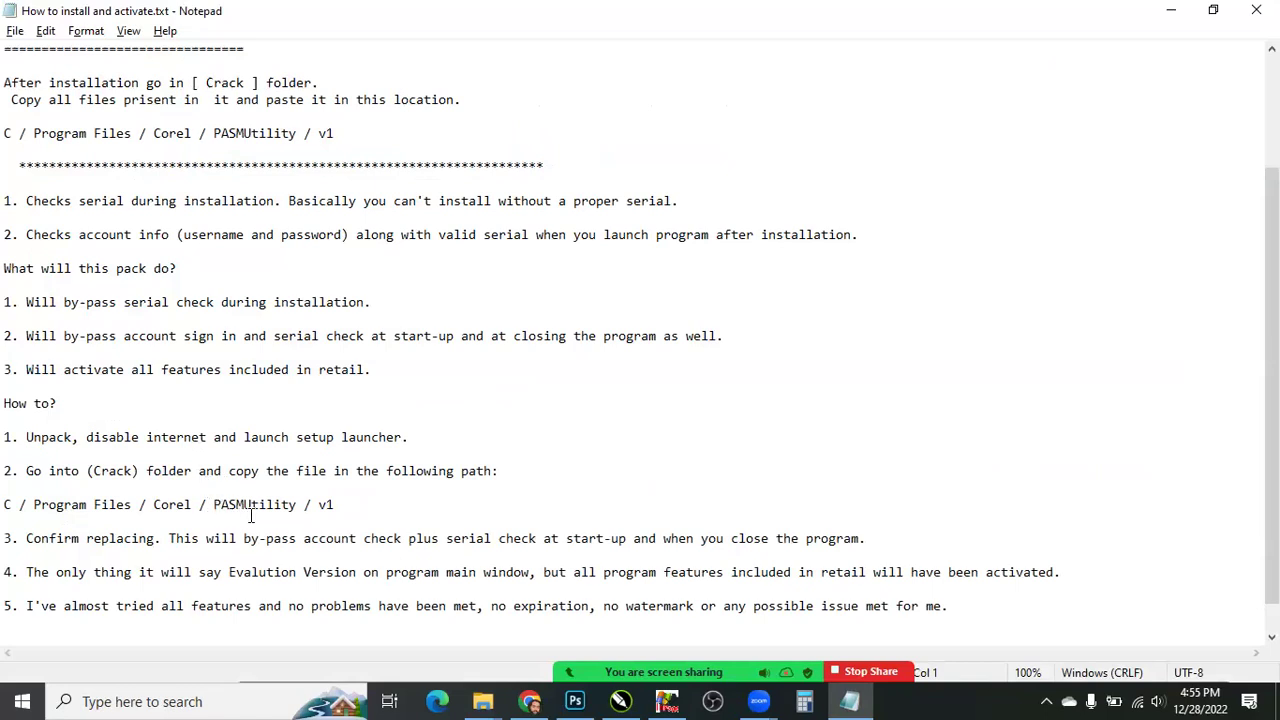
key(alt+Tab)
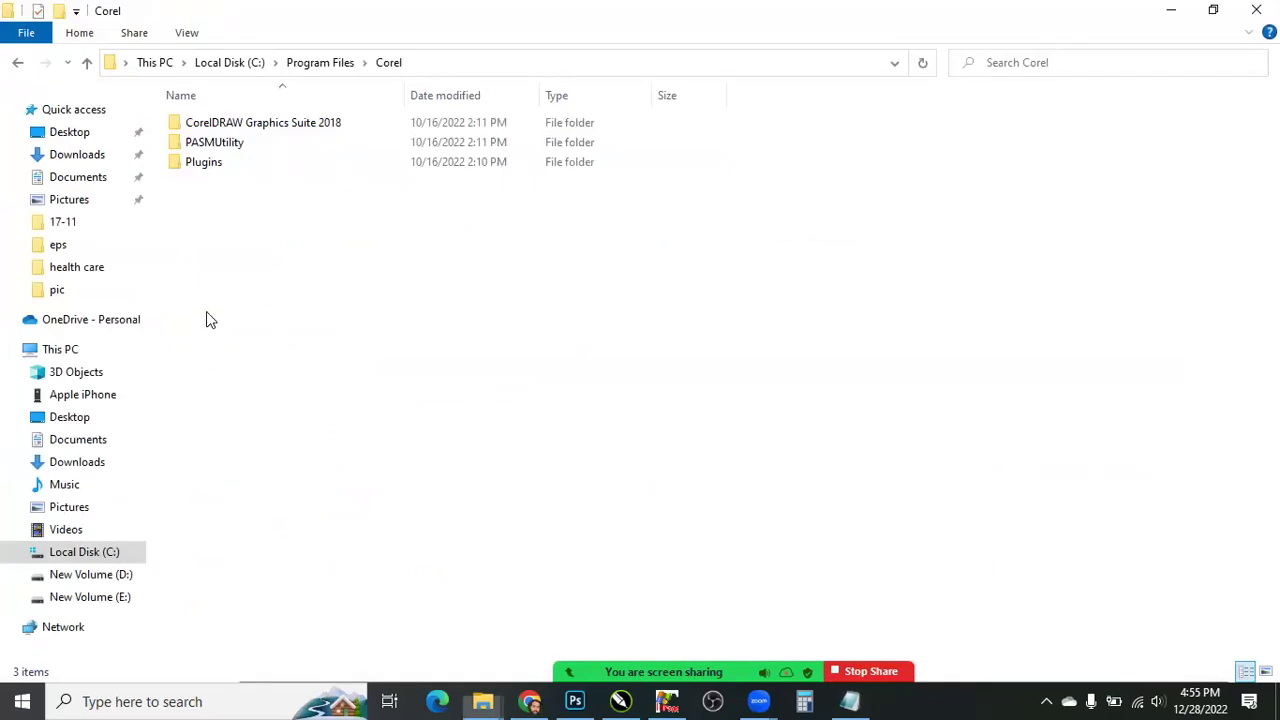
- Open the PASMUtility folder and its v1 subfolder, following the path in the Notepad instructions
double_click(231, 142)
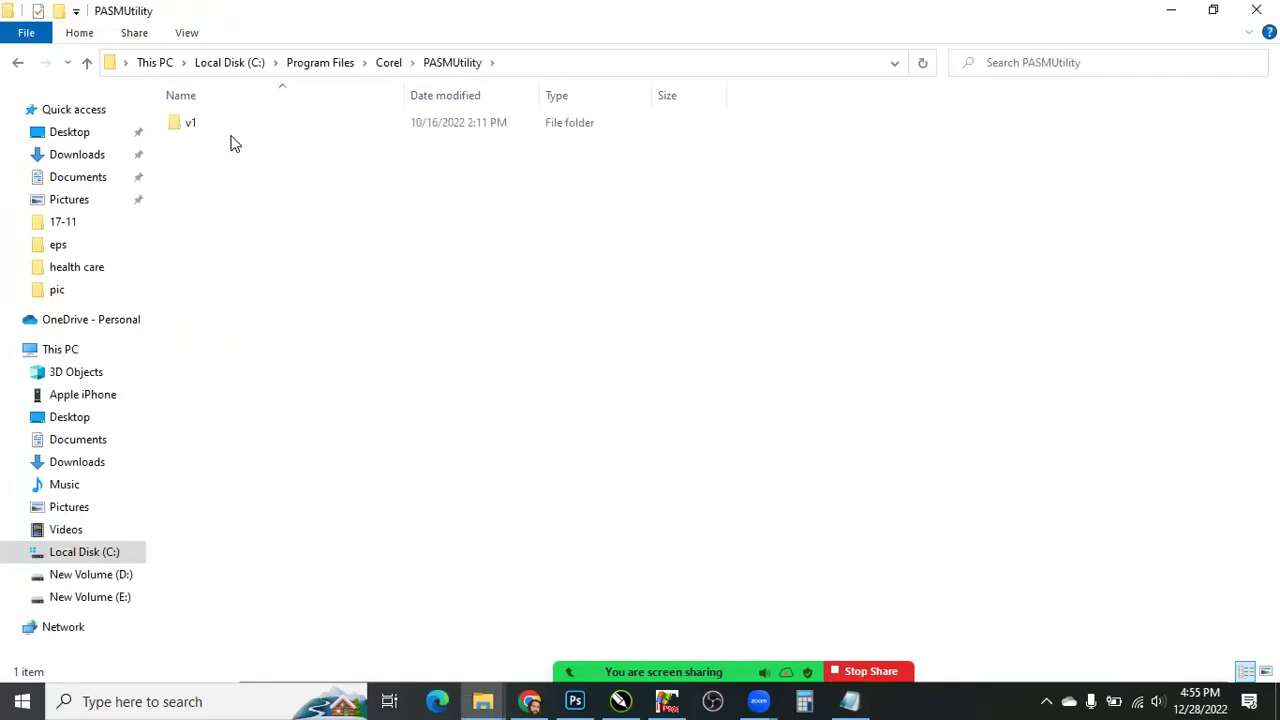
key(alt+Tab)
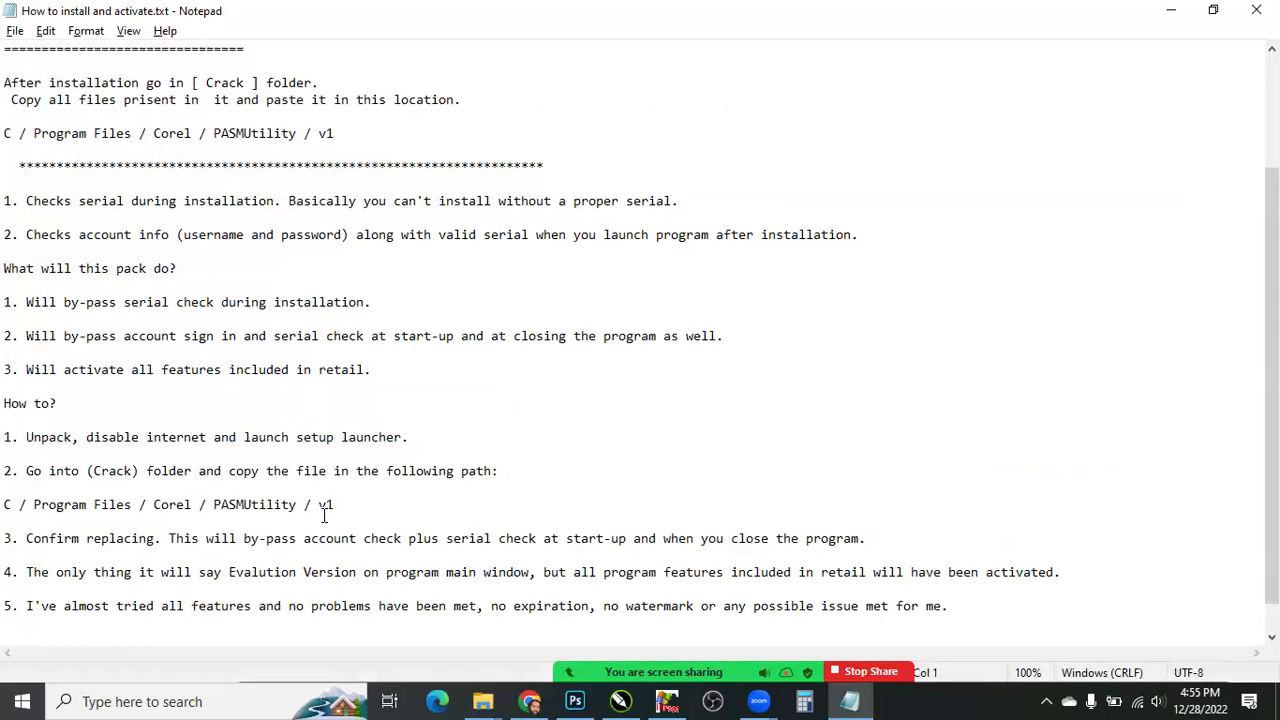
key(alt+Tab)
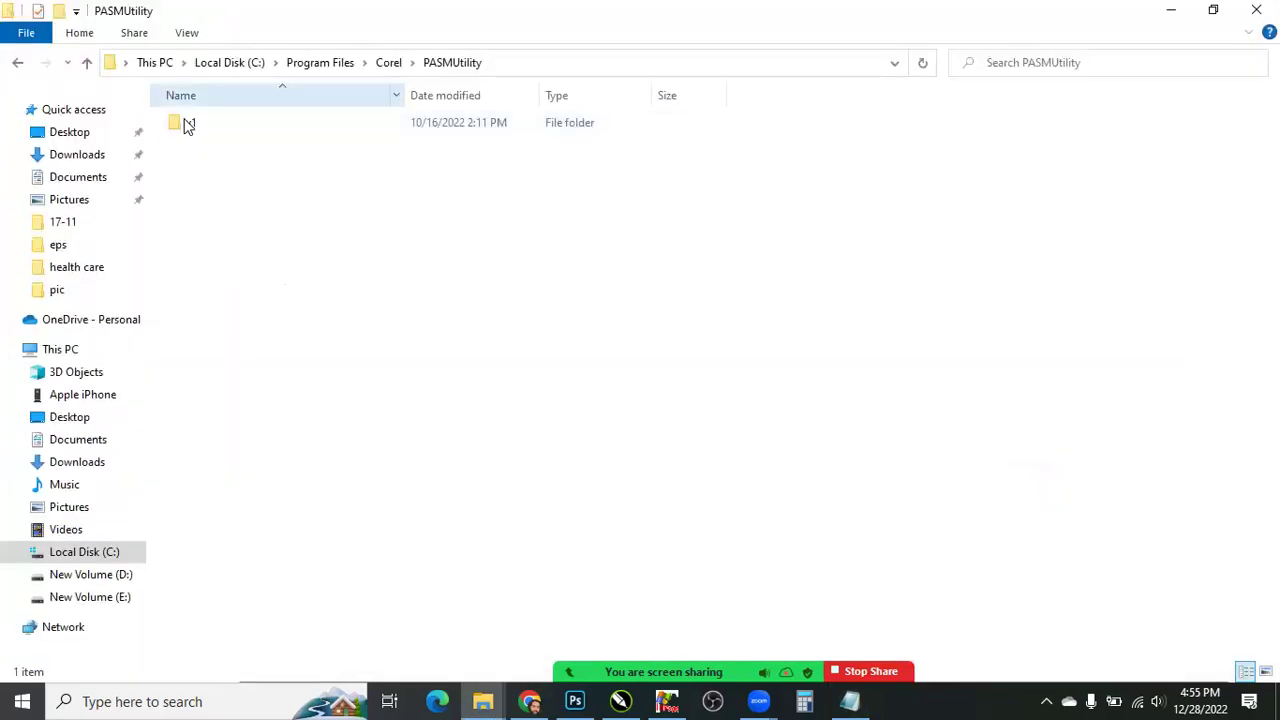
double_click(188, 124)
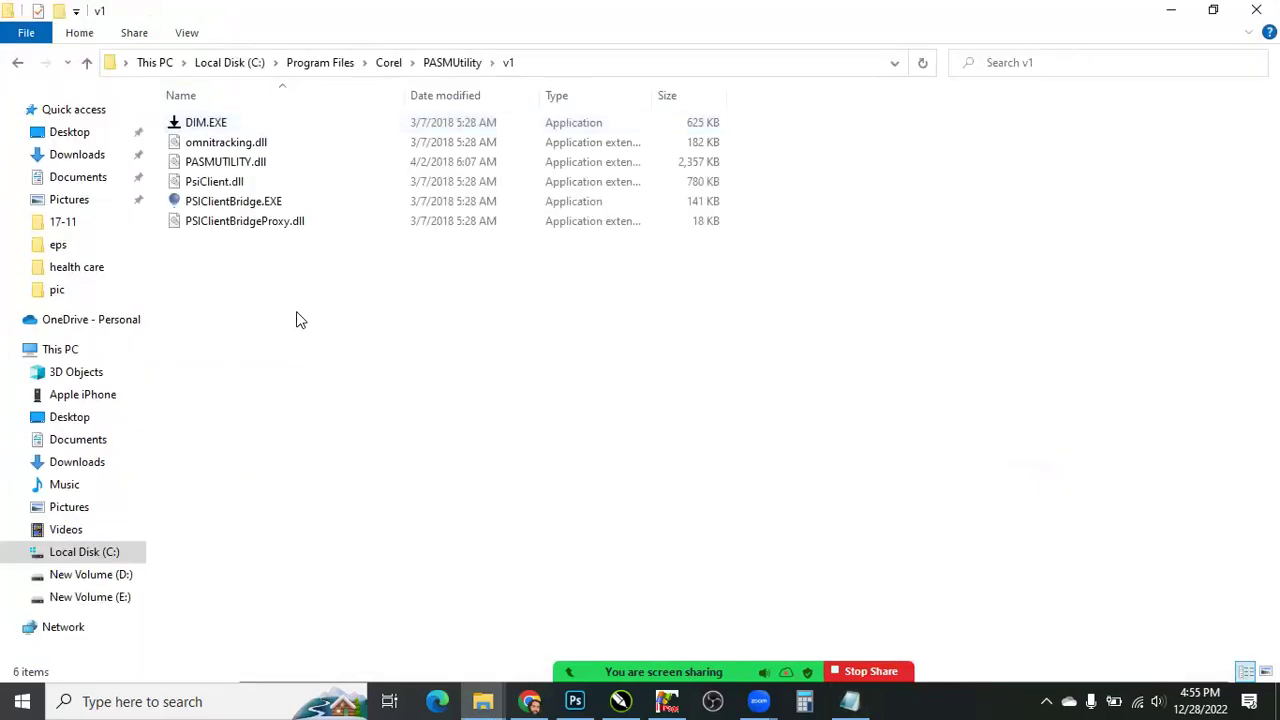
- Switch back to the Crack folder window to show the source file PASMUTILITY.dll
key(alt+Tab)
key(Tab)
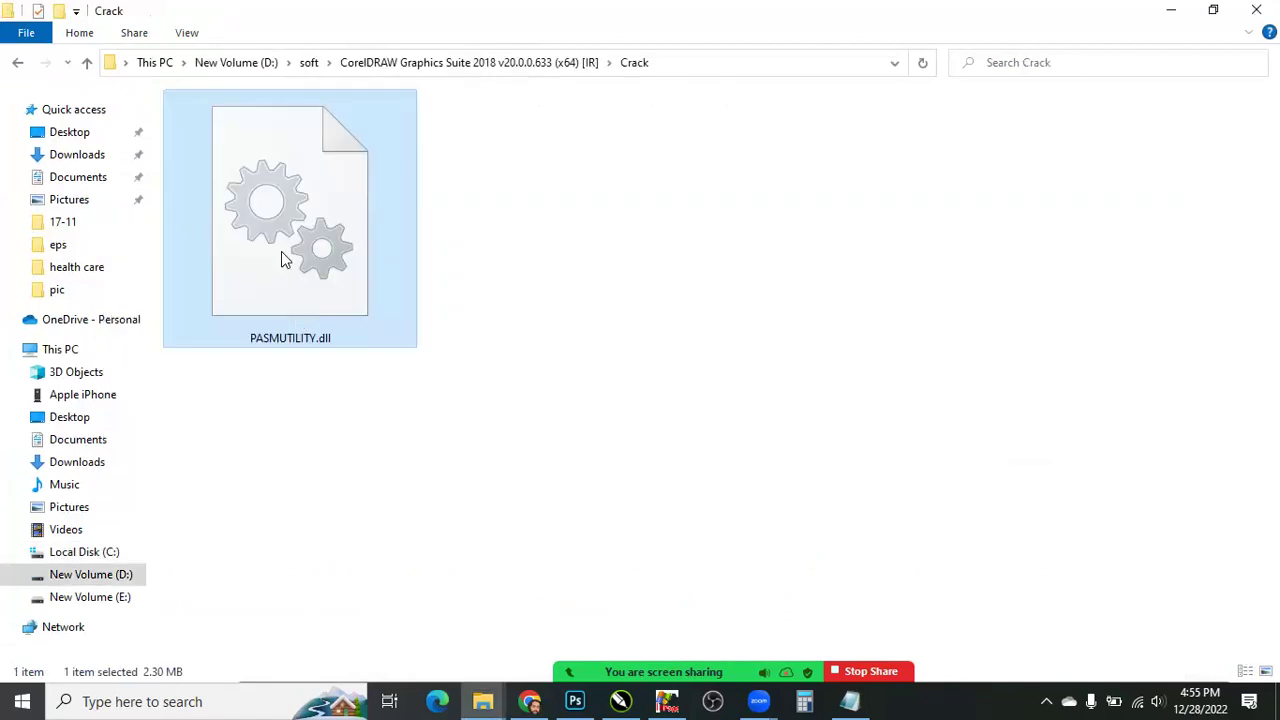
key(alt+Tab)
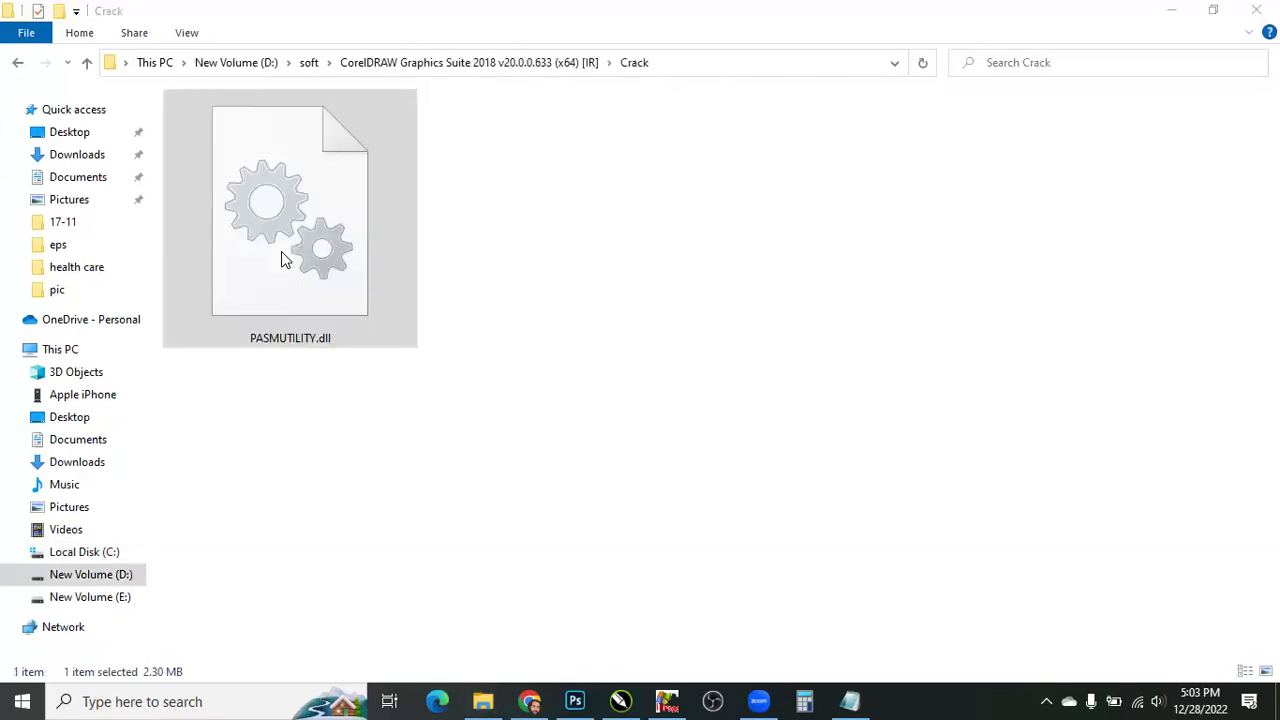
- Switch to How to install and activate.txt in Notepad and review the instructions from the beginning
key(alt+Tab)
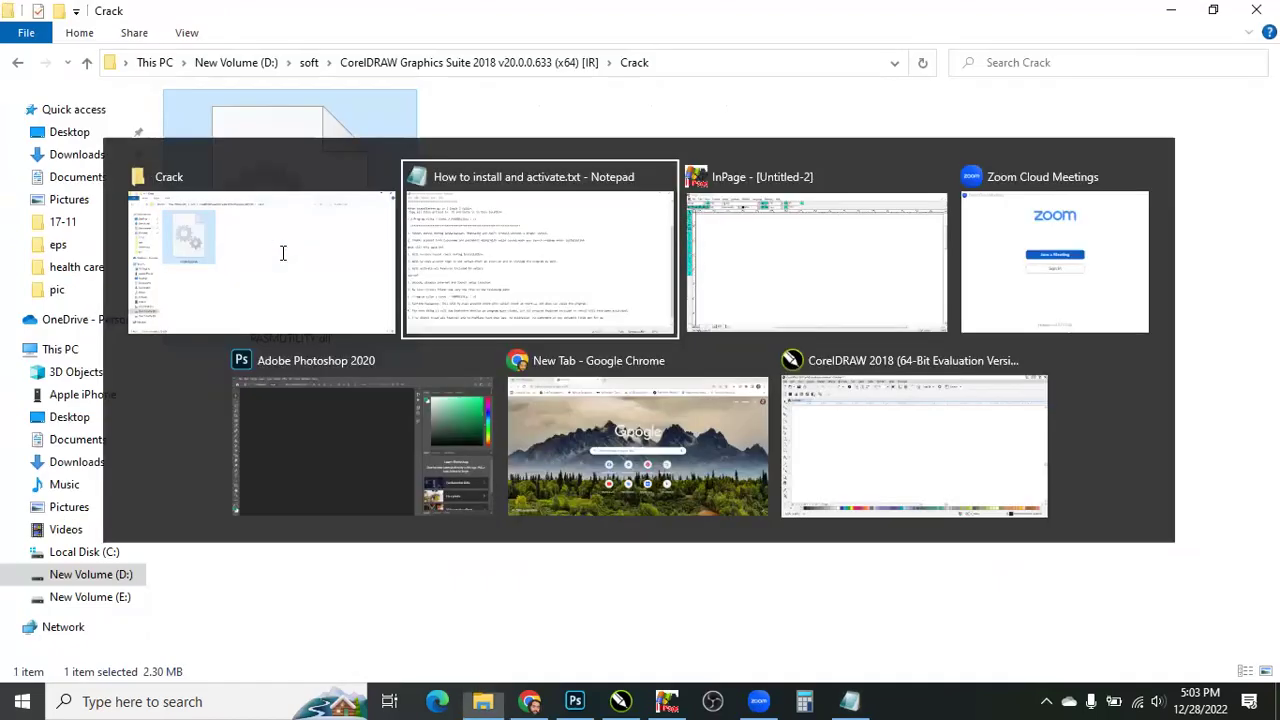
scroll(283, 252, up, 1)
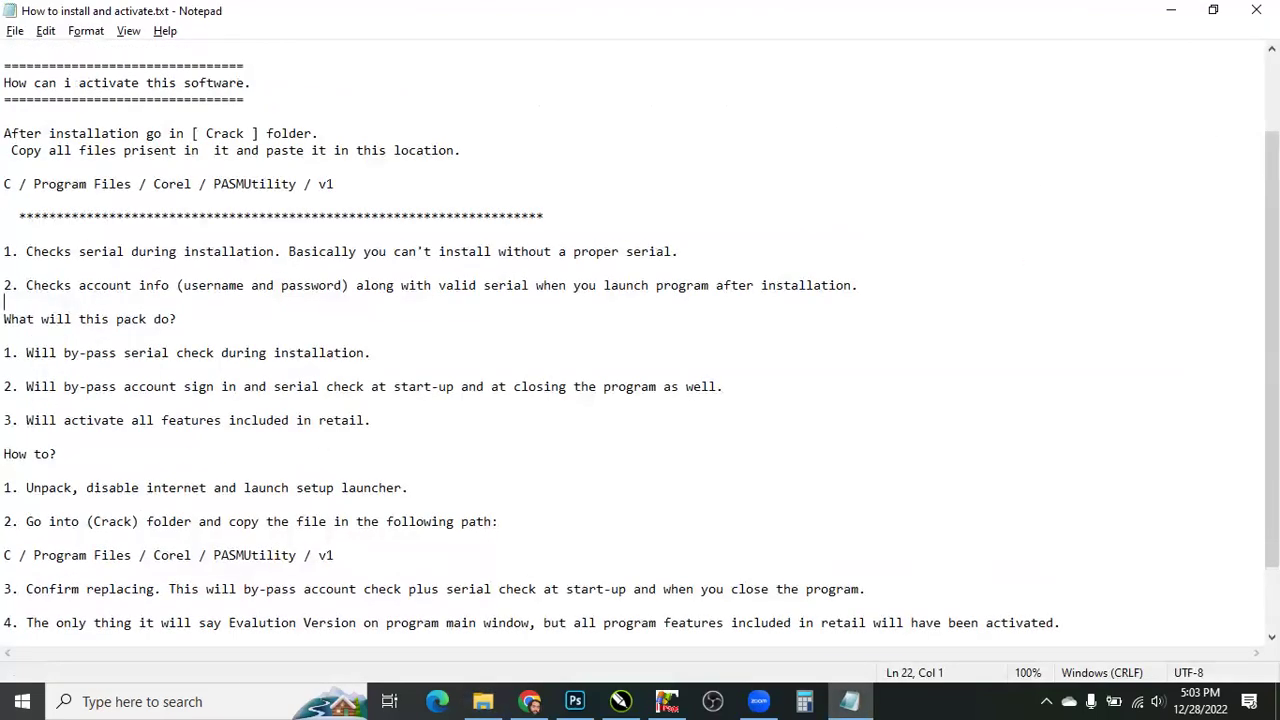
scroll(640, 340, up, 2)
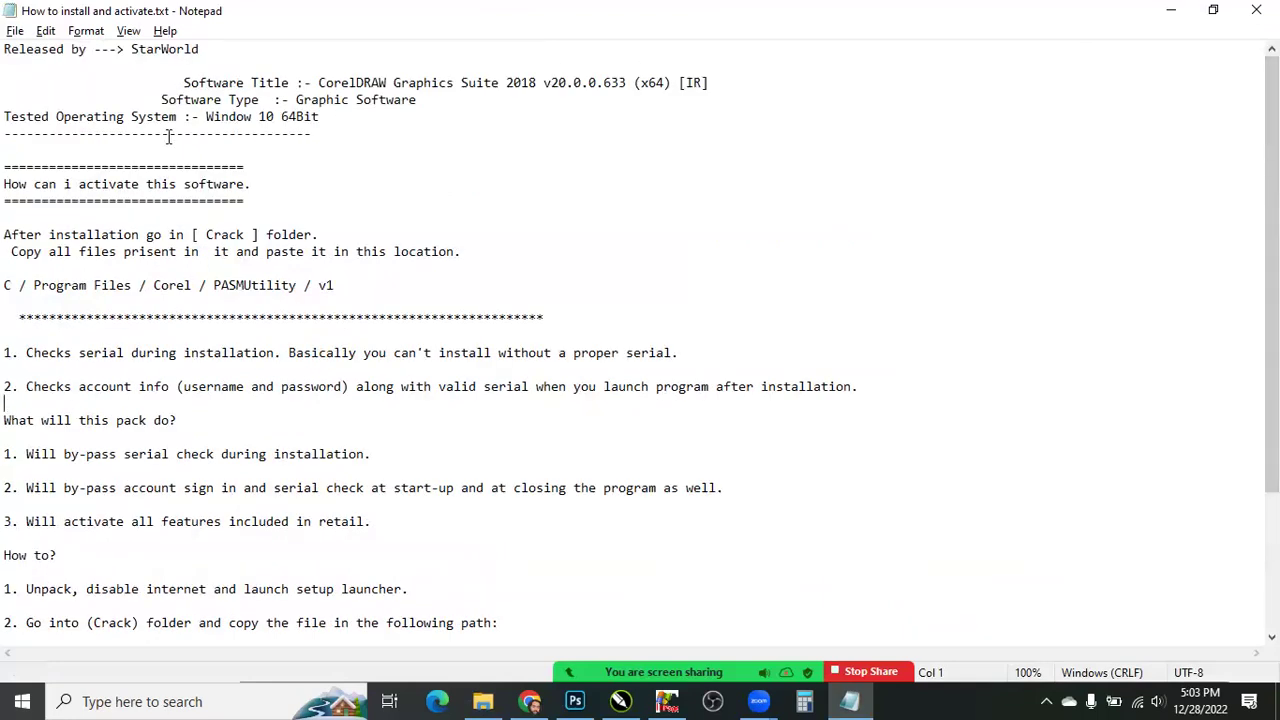